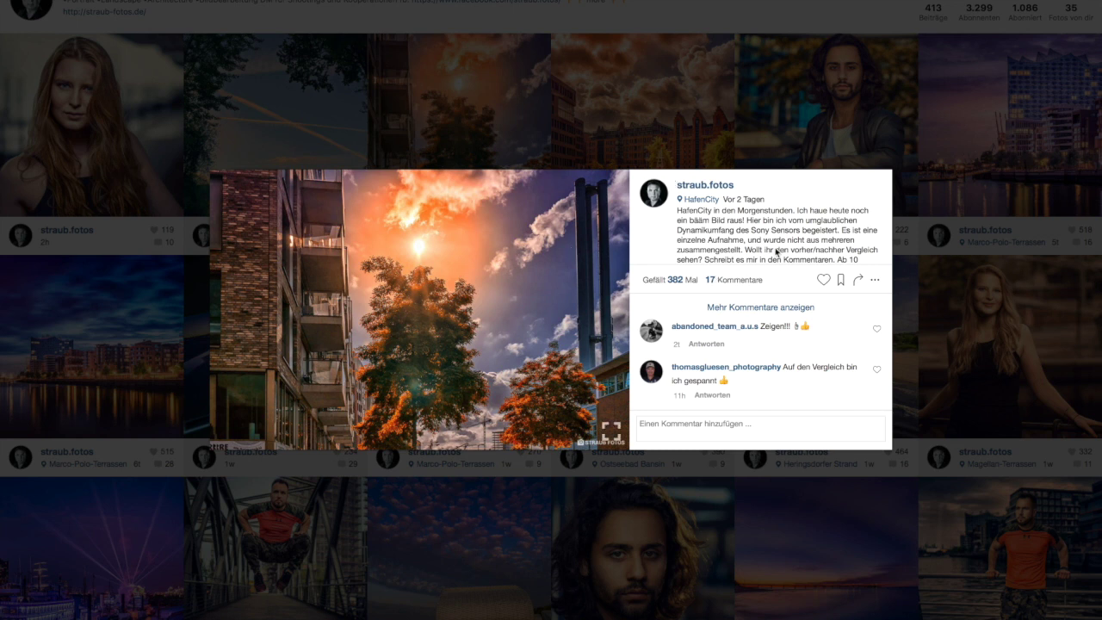
# Scroll down through the caption of the finished HafenCity tree-and-sun Instagram post.
pyautogui.scroll(-1, 745, 249)
pyautogui.scroll(-1, 744, 250)
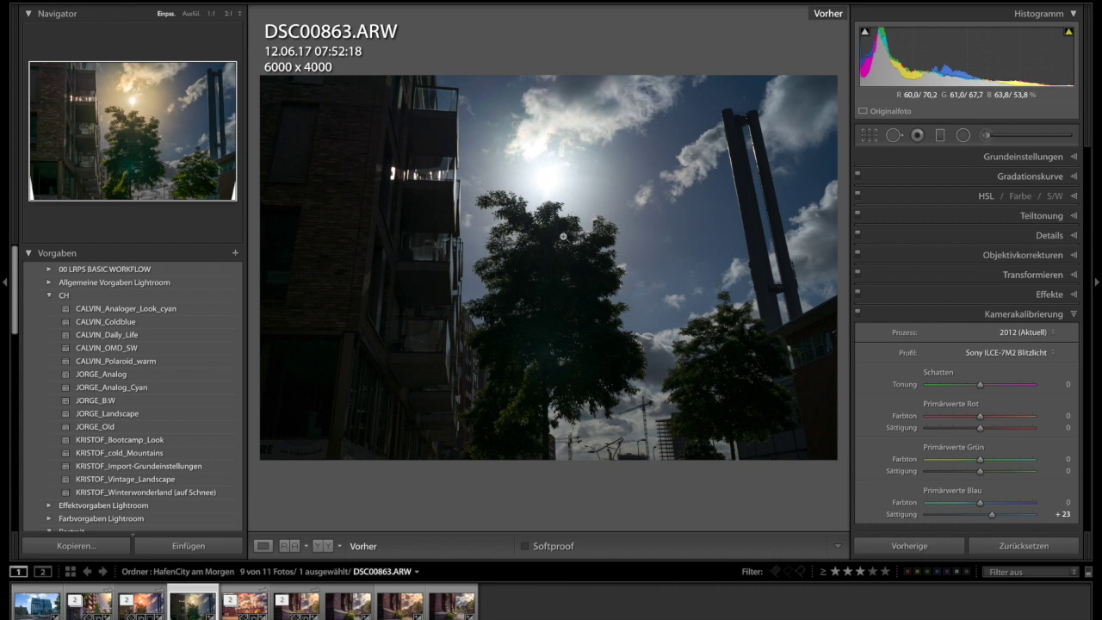
# Switch off Before view to show the warm edit, checking the tree at 1:1, then return to Fit.
pyautogui.click(563, 235)
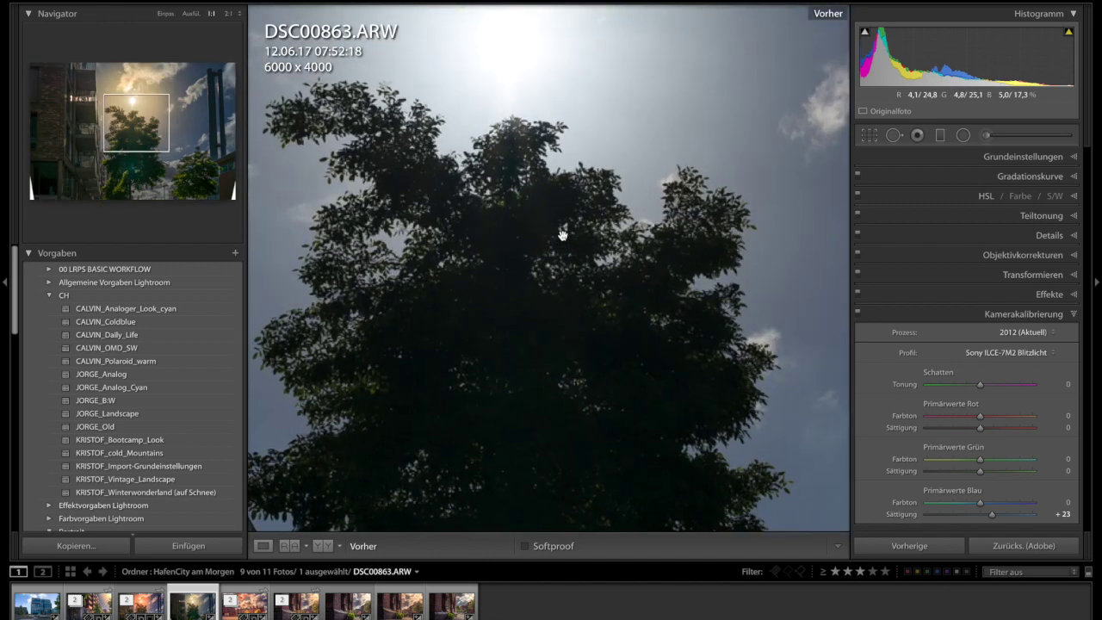
pyautogui.press('\\')
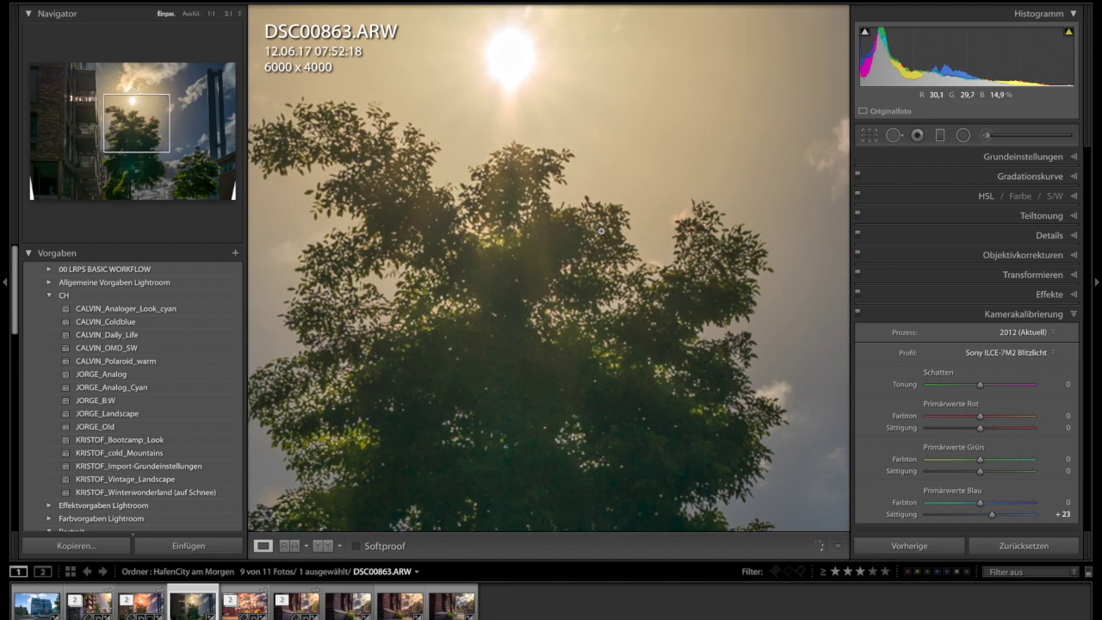
pyautogui.click(600, 230)
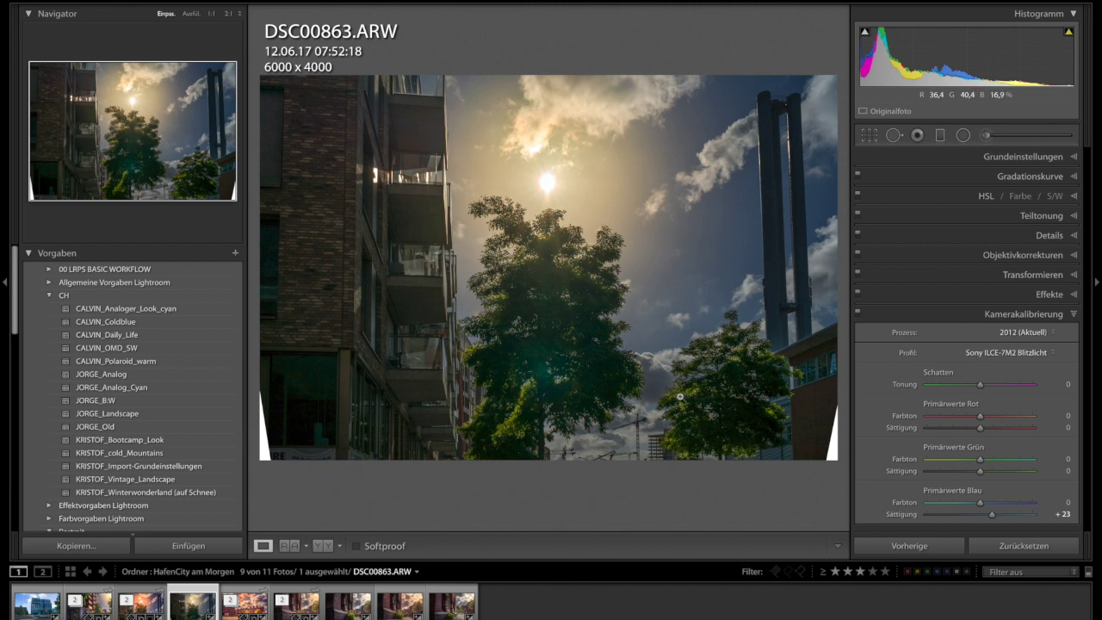
pyautogui.click(986, 135)
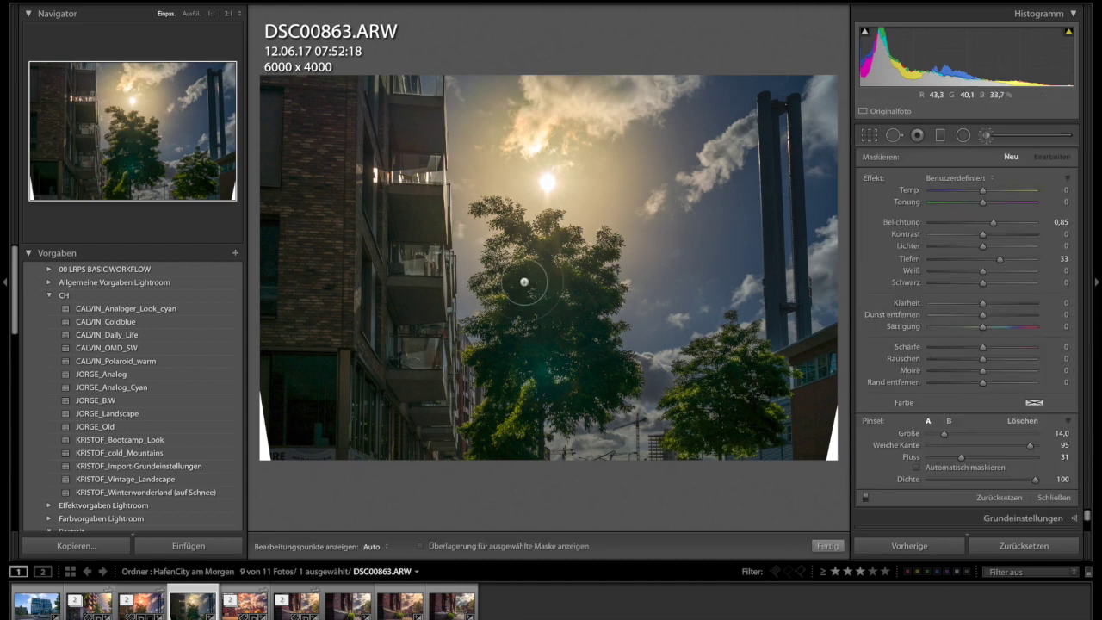
pyautogui.click(986, 136)
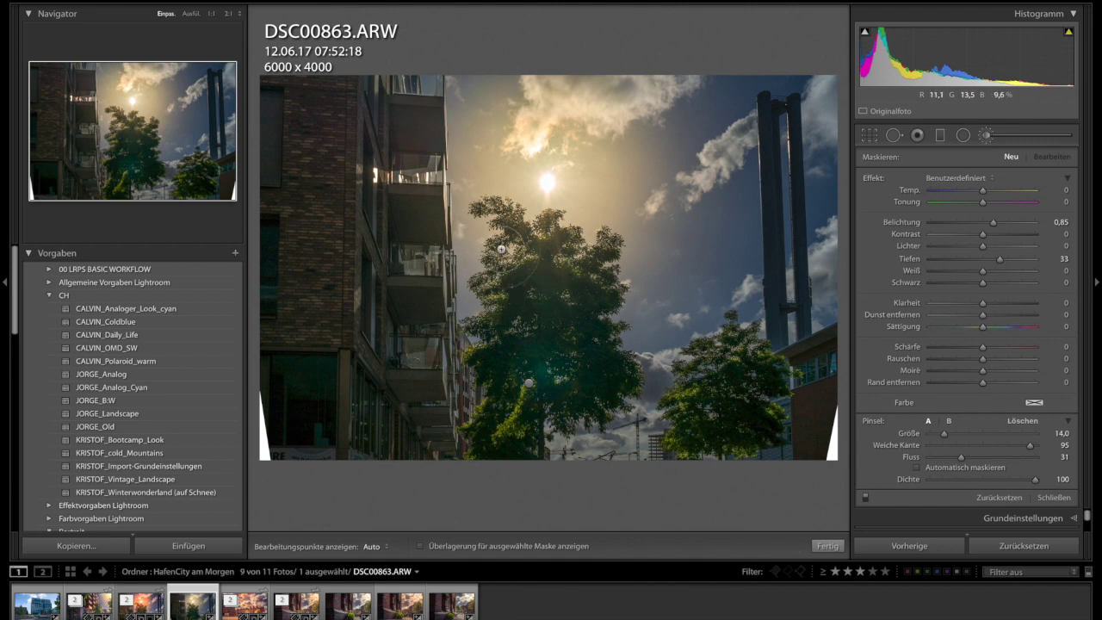
pyautogui.click(529, 382)
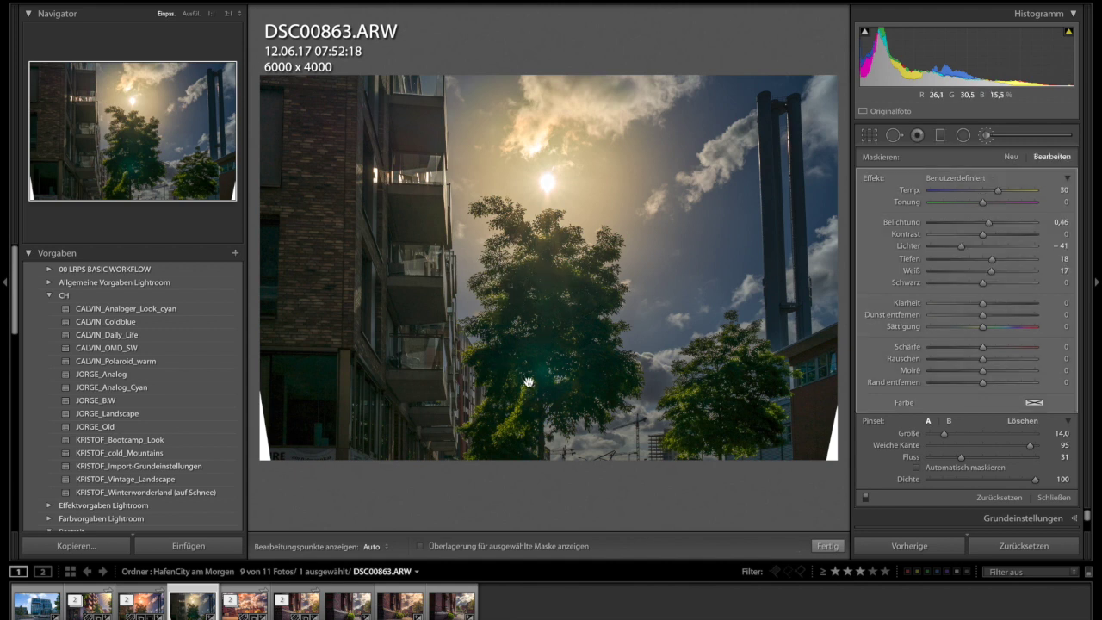
pyautogui.press('o')
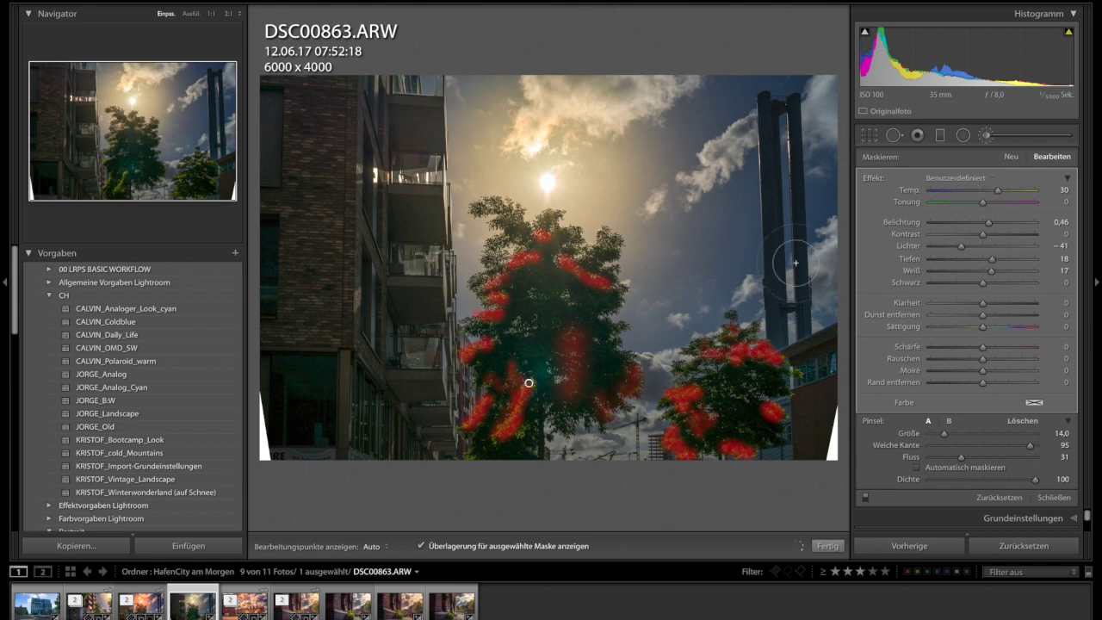
pyautogui.press('o')
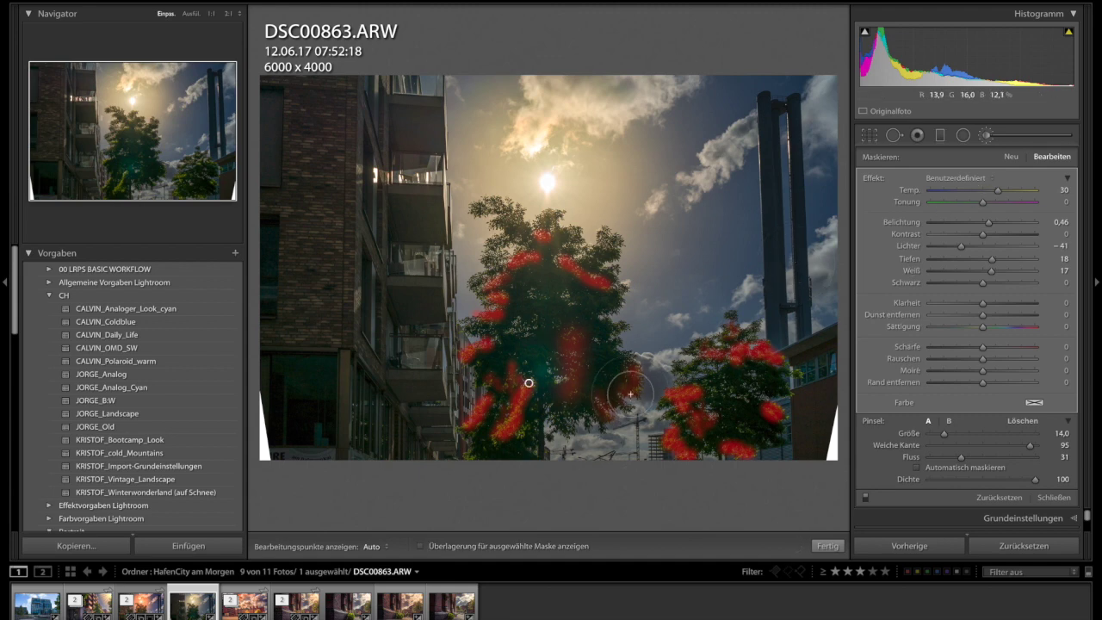
pyautogui.press('o')
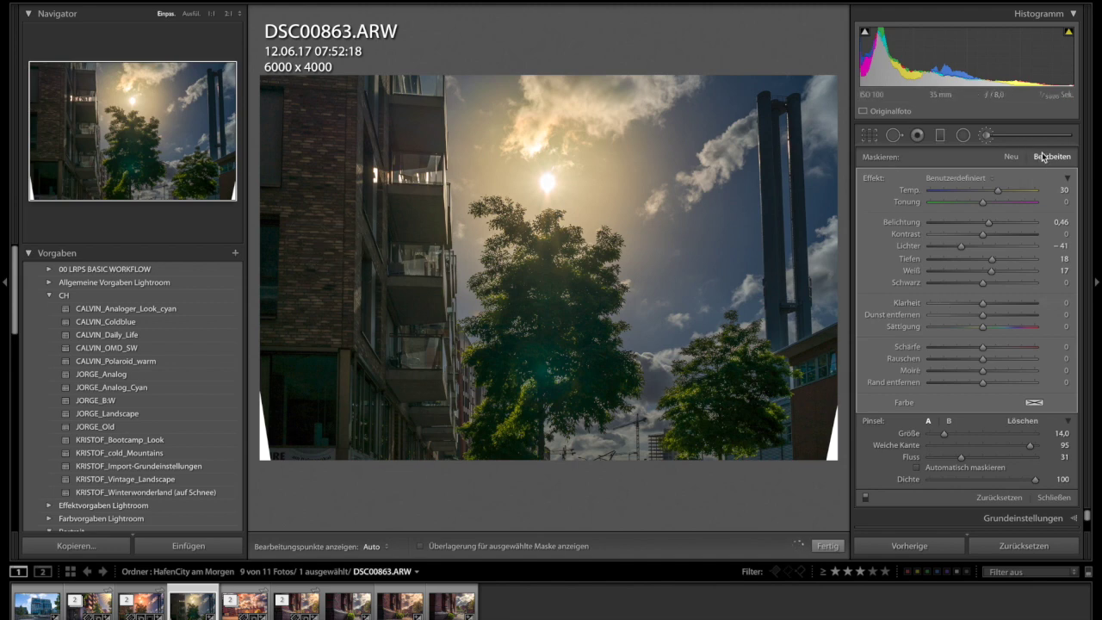
pyautogui.click(990, 136)
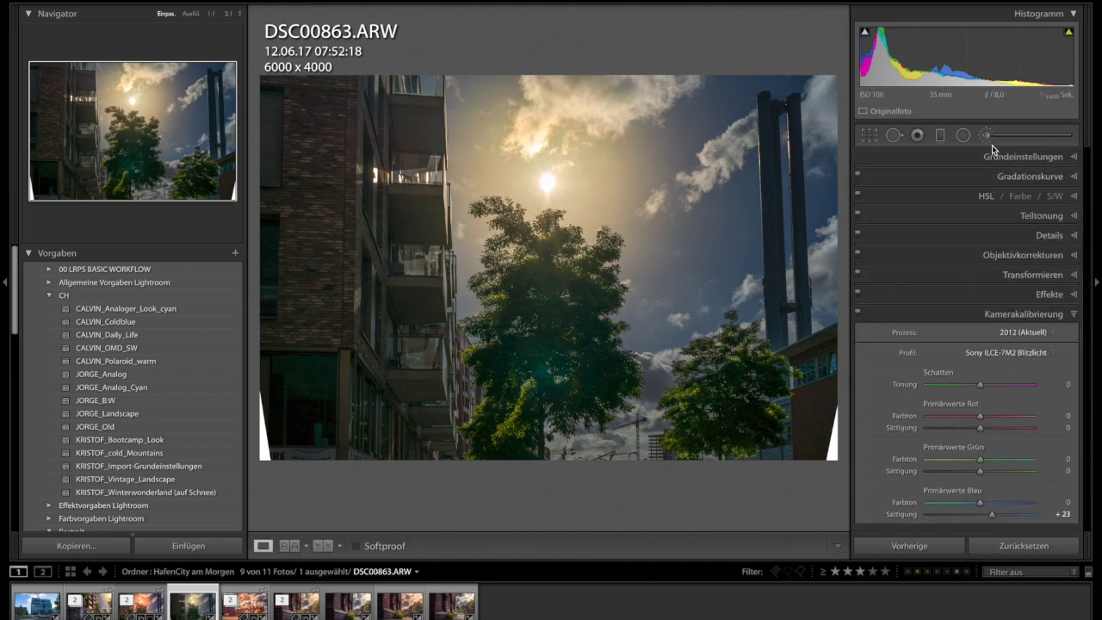
# Expand the Basic panel and inspect both radial filter pins around the sun.
pyautogui.click(1020, 163)
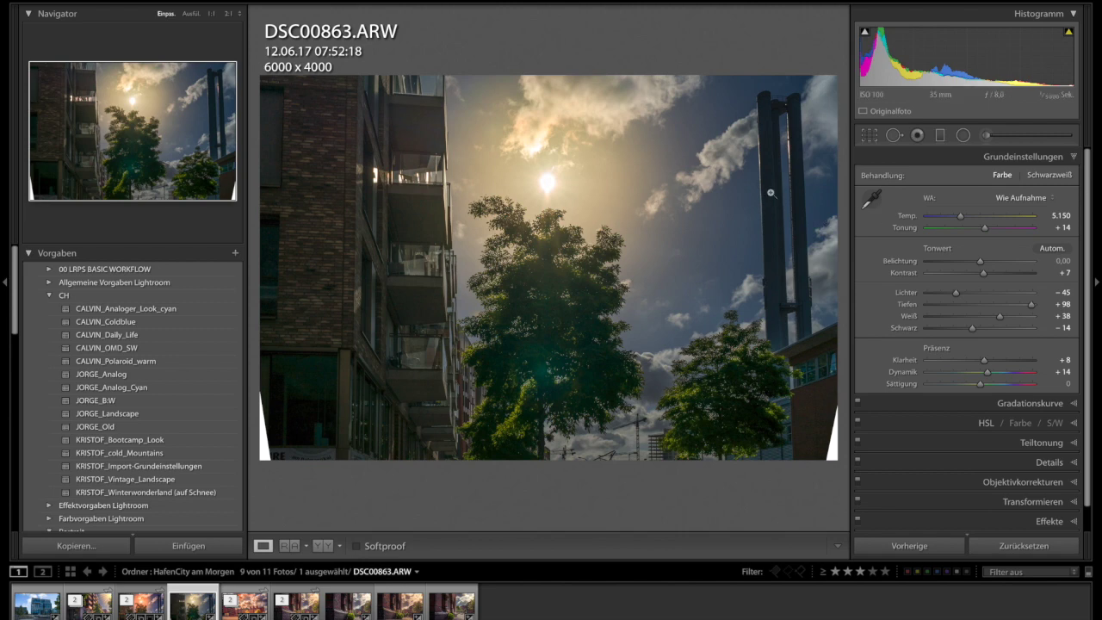
pyautogui.click(969, 138)
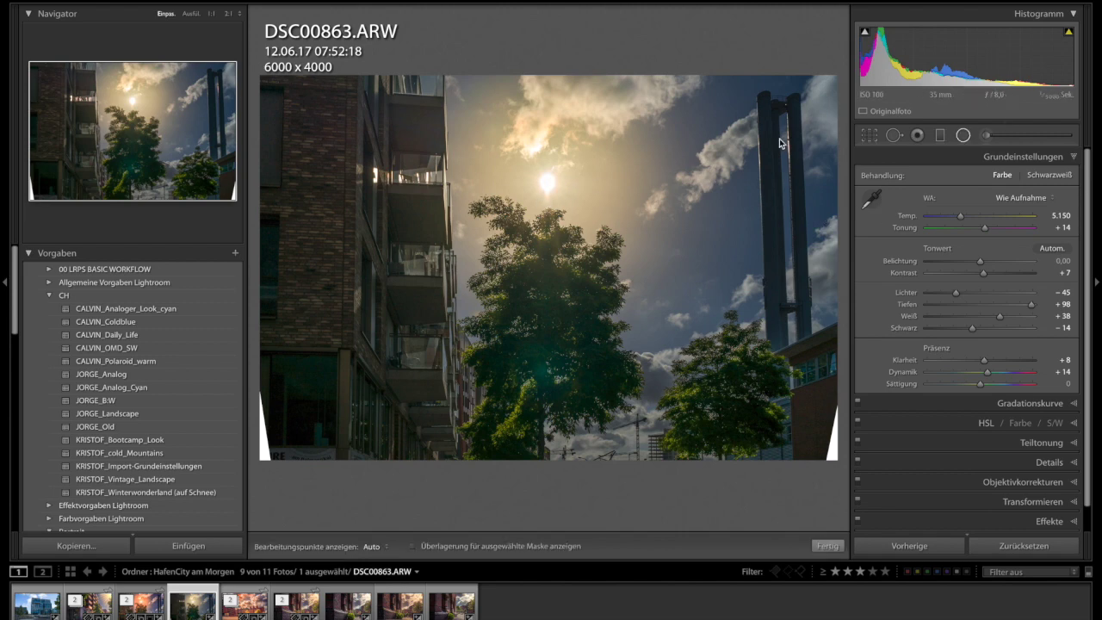
pyautogui.click(542, 175)
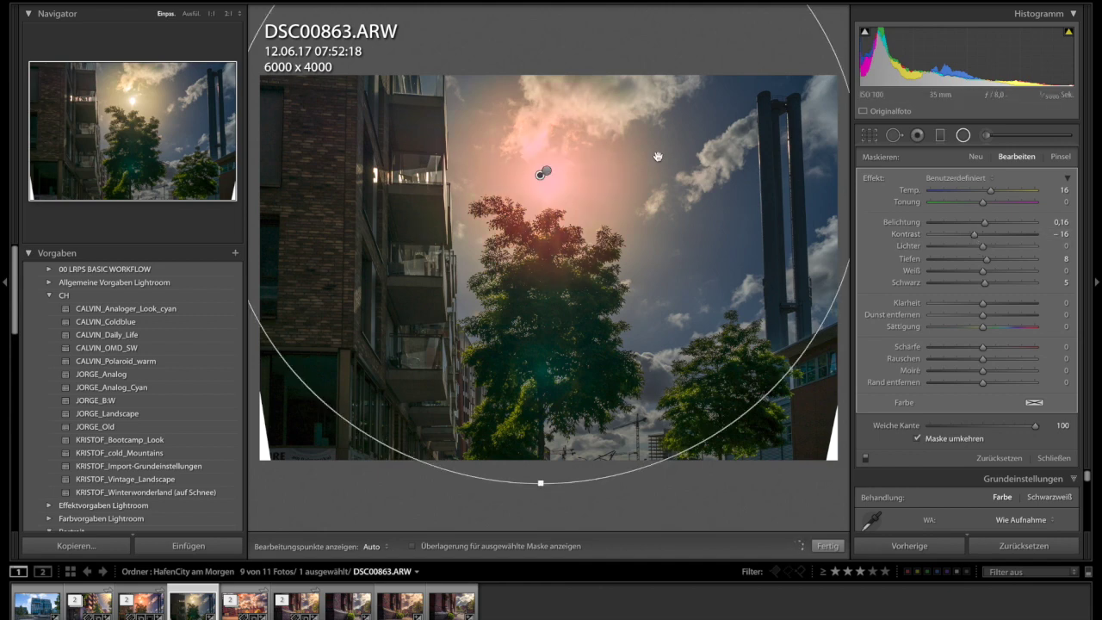
pyautogui.click(546, 172)
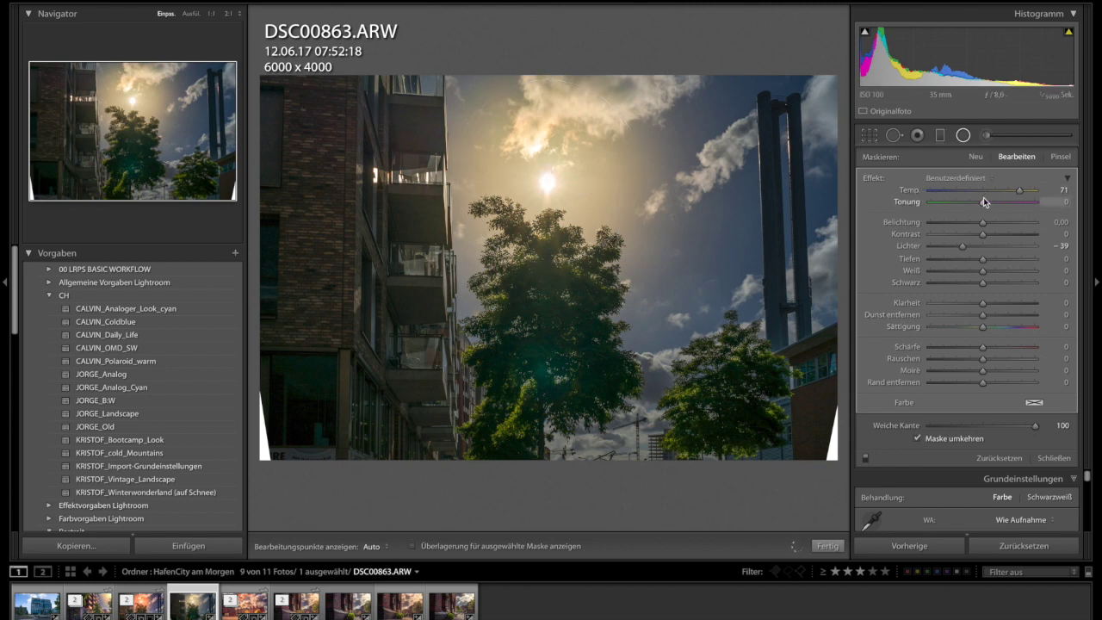
pyautogui.click(964, 136)
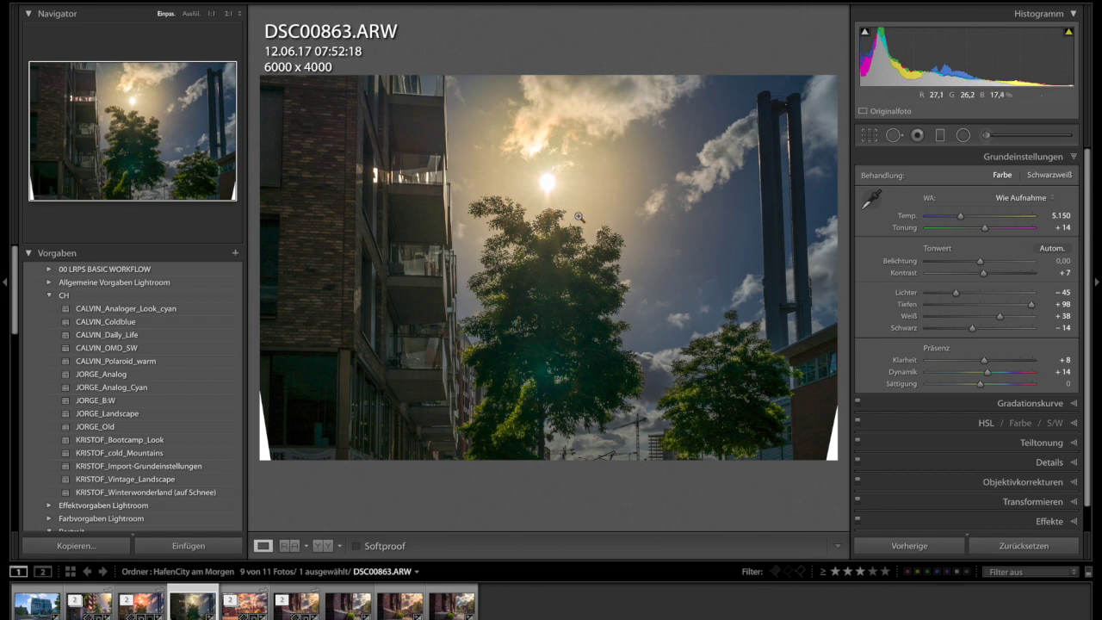
pyautogui.rightClick(537, 223)
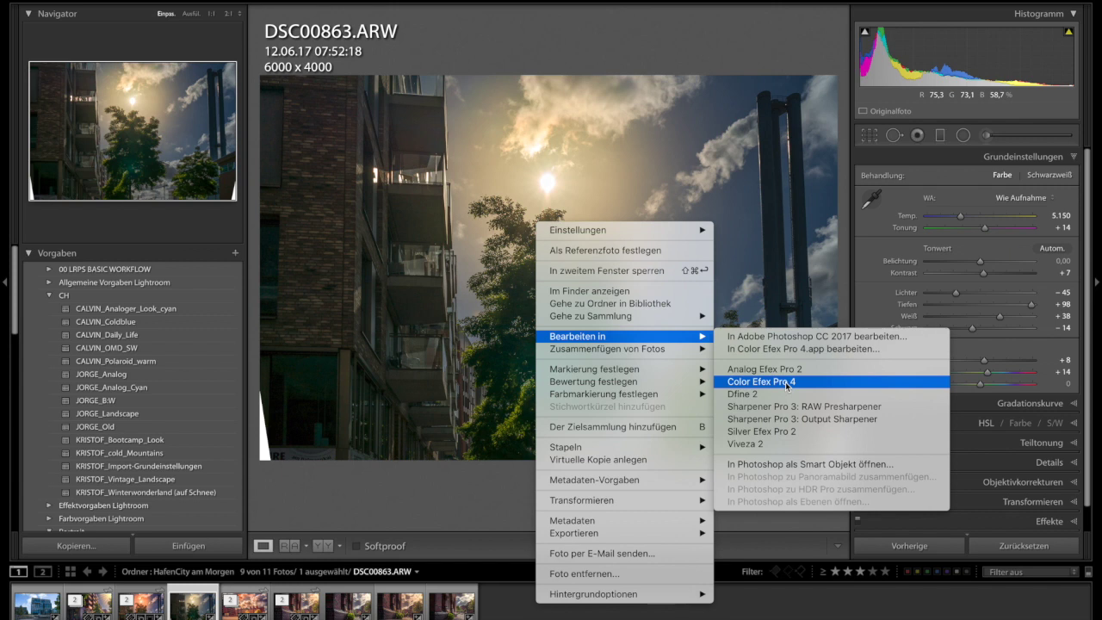
pyautogui.moveTo(619, 336)
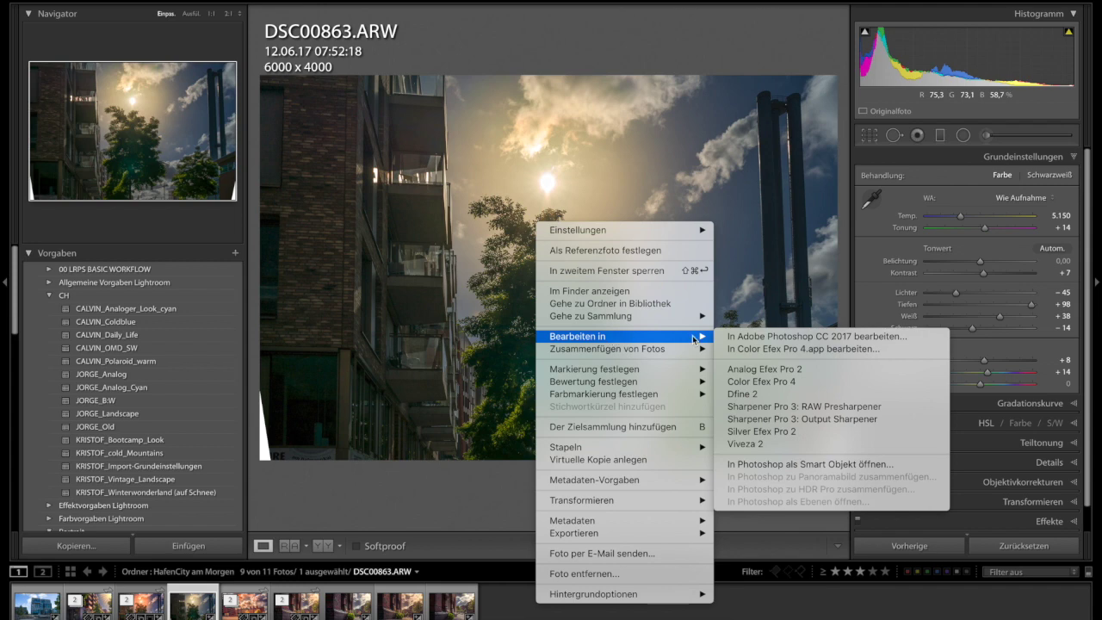
# Edit a copy with Lightroom adjustments in Color Efex Pro 4 from the photo's context menu.
pyautogui.click(603, 131)
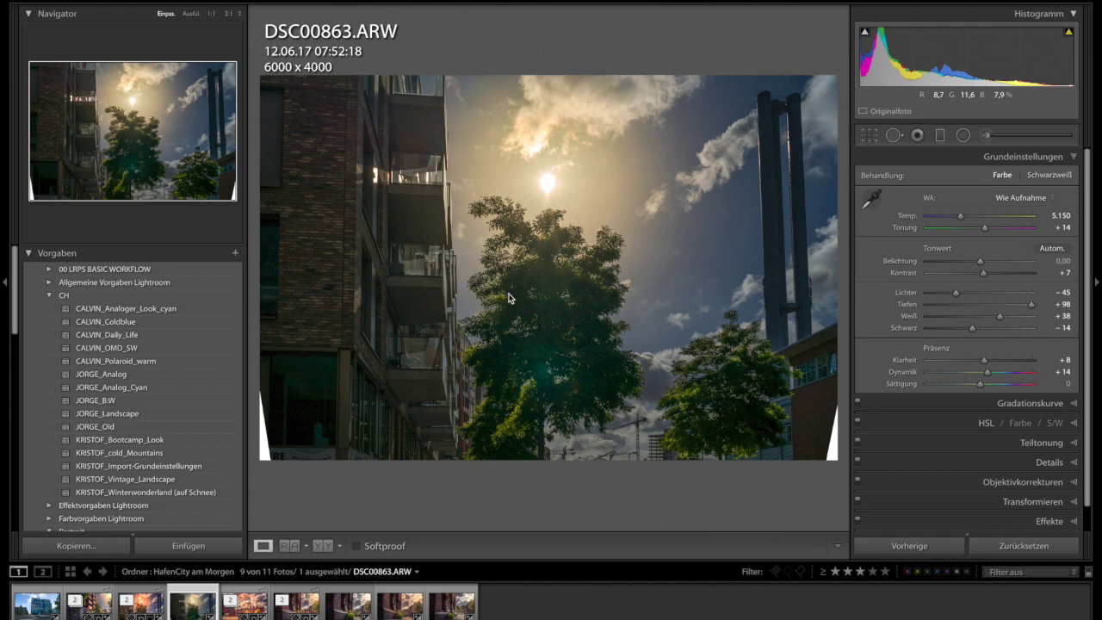
pyautogui.rightClick(510, 296)
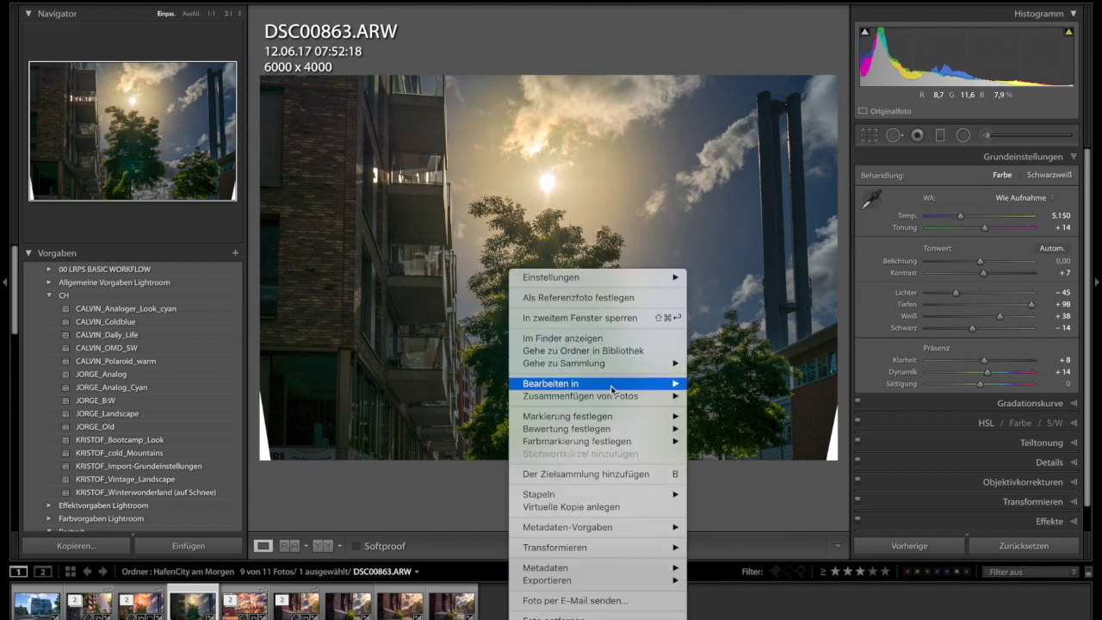
pyautogui.moveTo(597, 383)
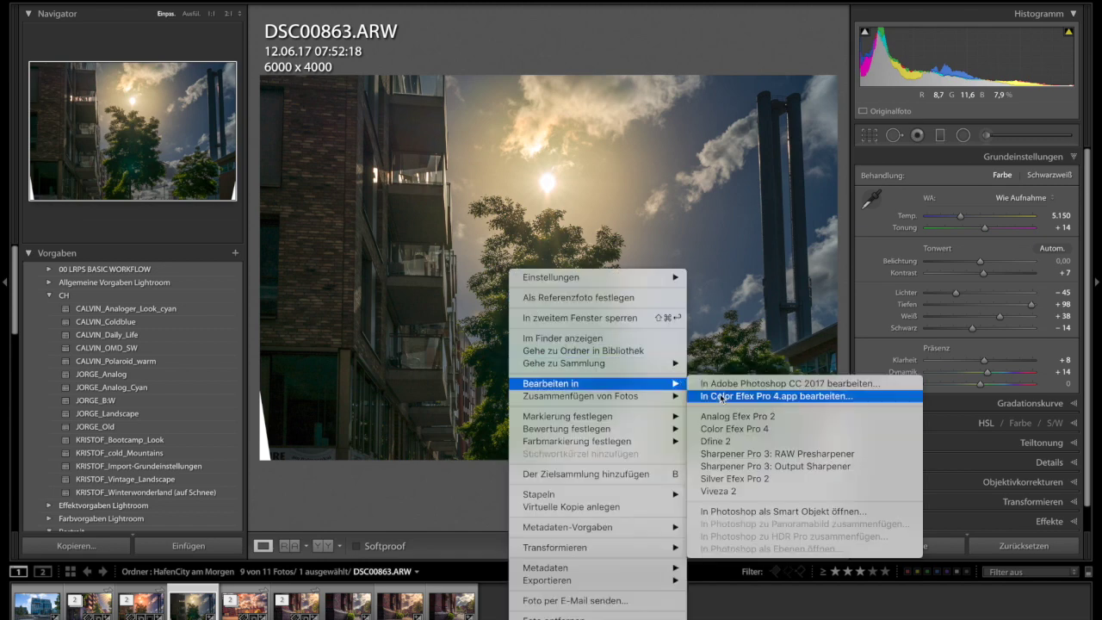
pyautogui.click(747, 429)
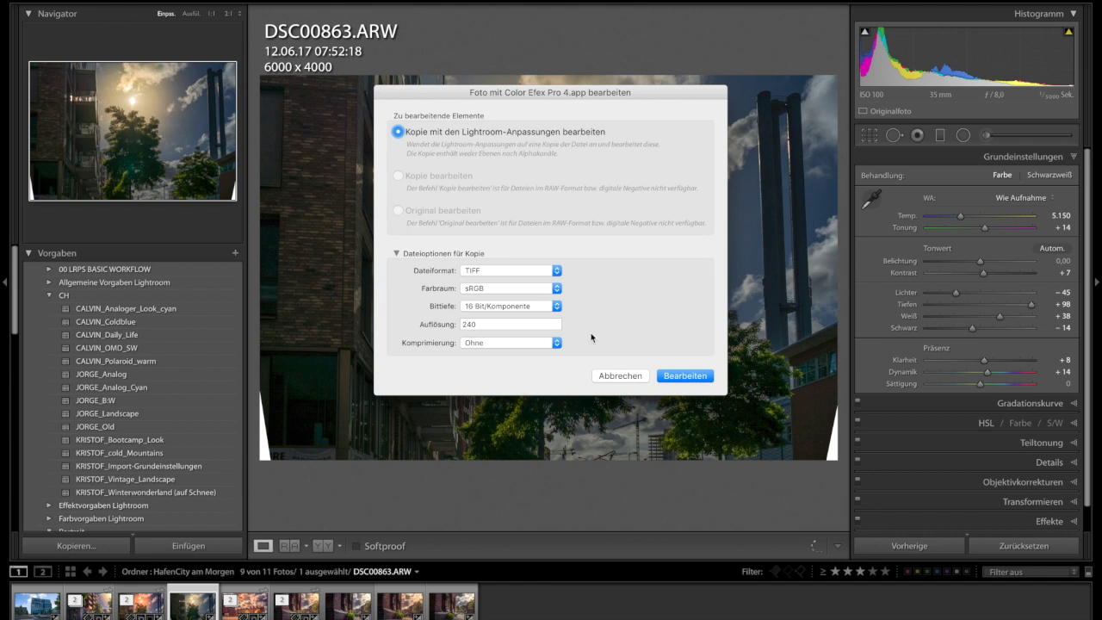
pyautogui.click(682, 377)
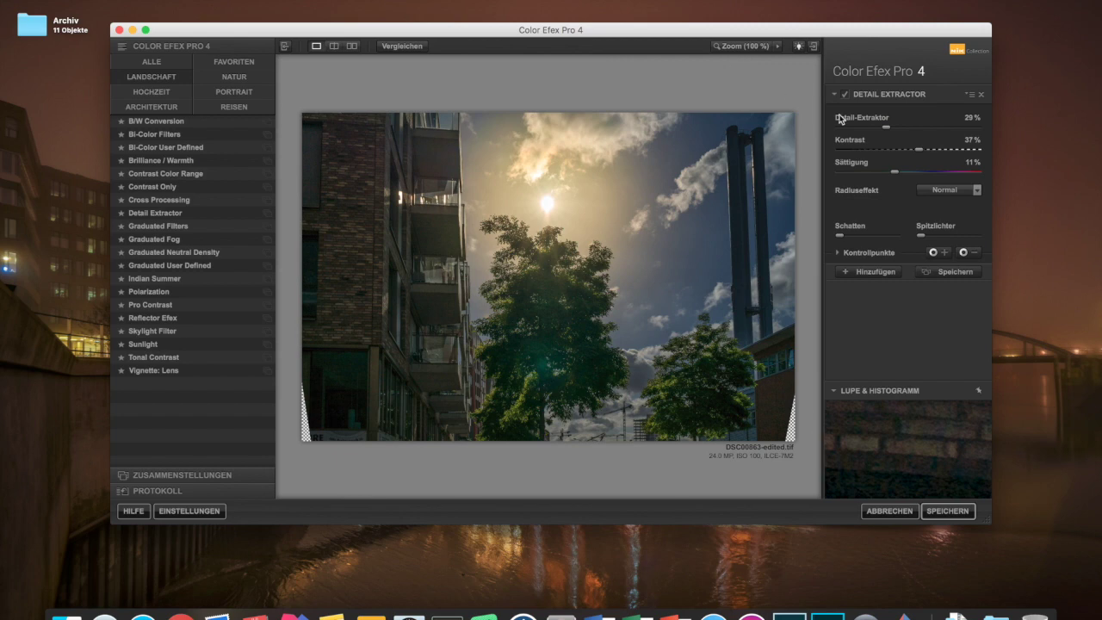
# Enlarge the Color Efex Pro window and load the Architektur Orange Sky preset.
pyautogui.moveTo(794, 30); pyautogui.dragTo(758, 6)
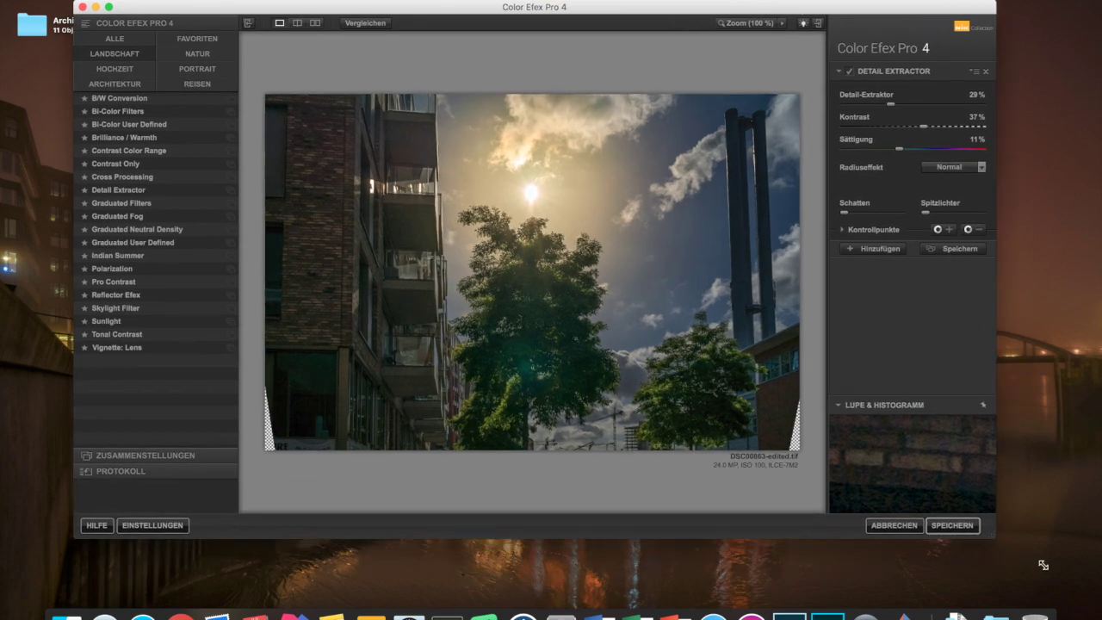
pyautogui.moveTo(951, 498); pyautogui.dragTo(1079, 591)
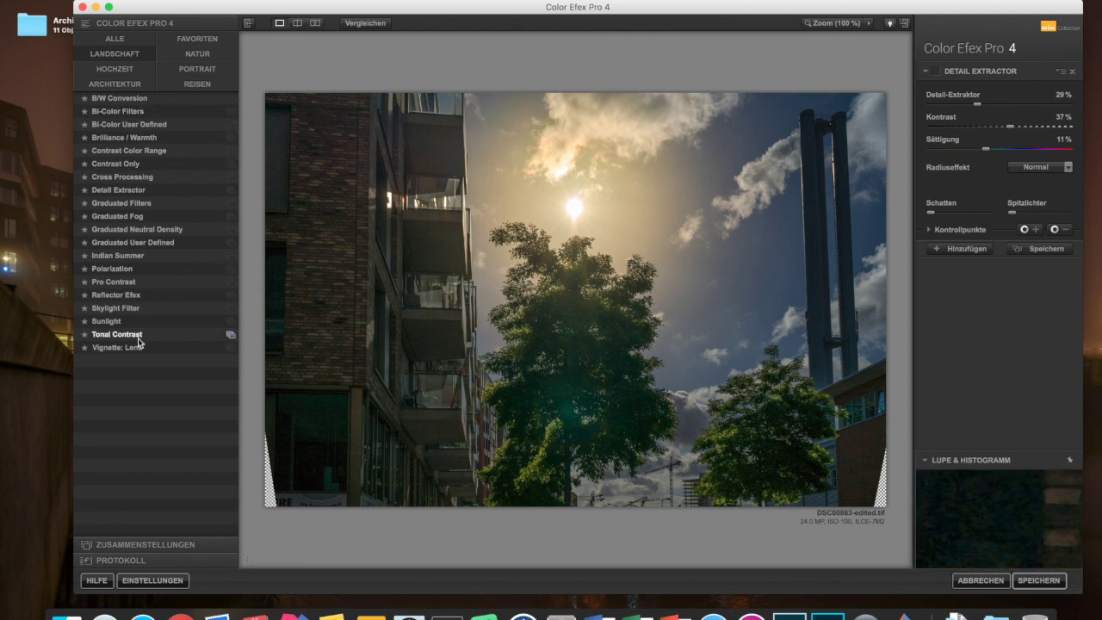
pyautogui.click(172, 544)
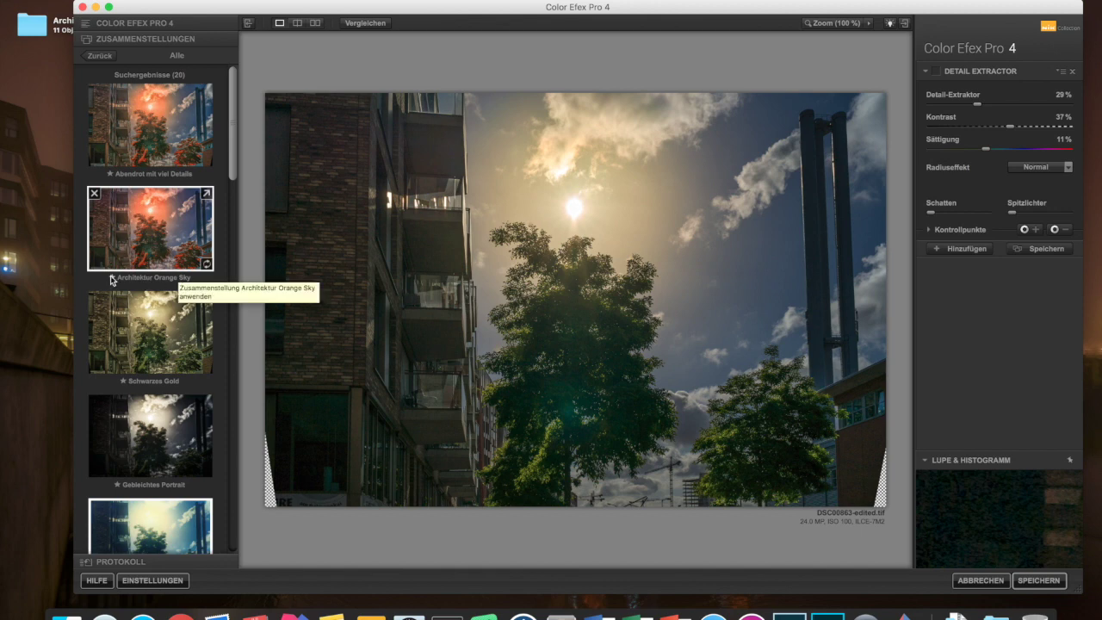
pyautogui.moveTo(151, 228)
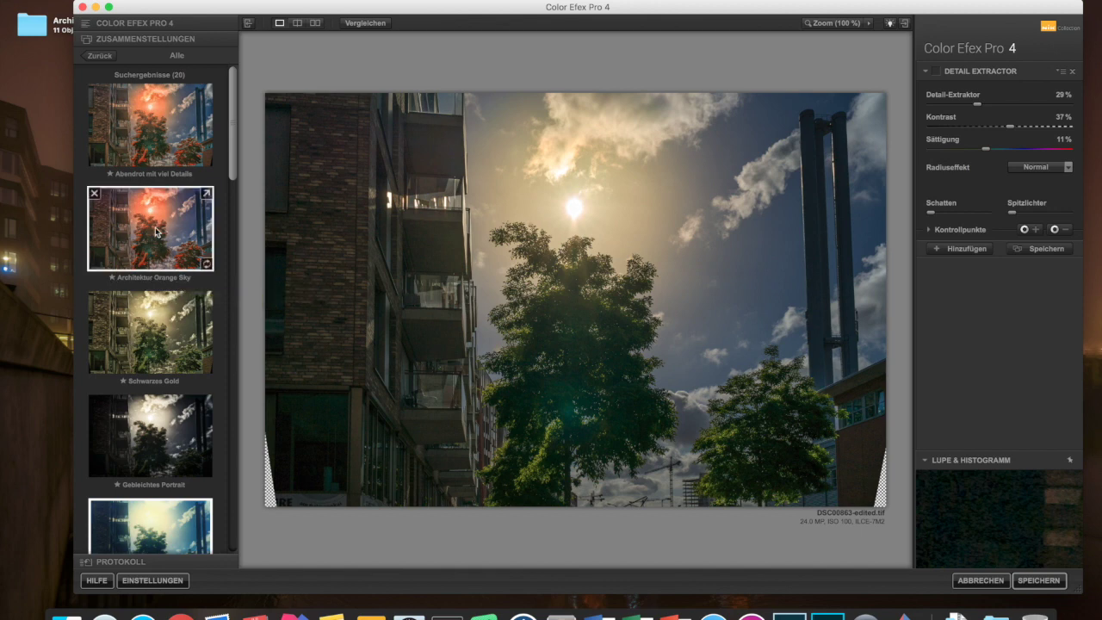
pyautogui.click(157, 231)
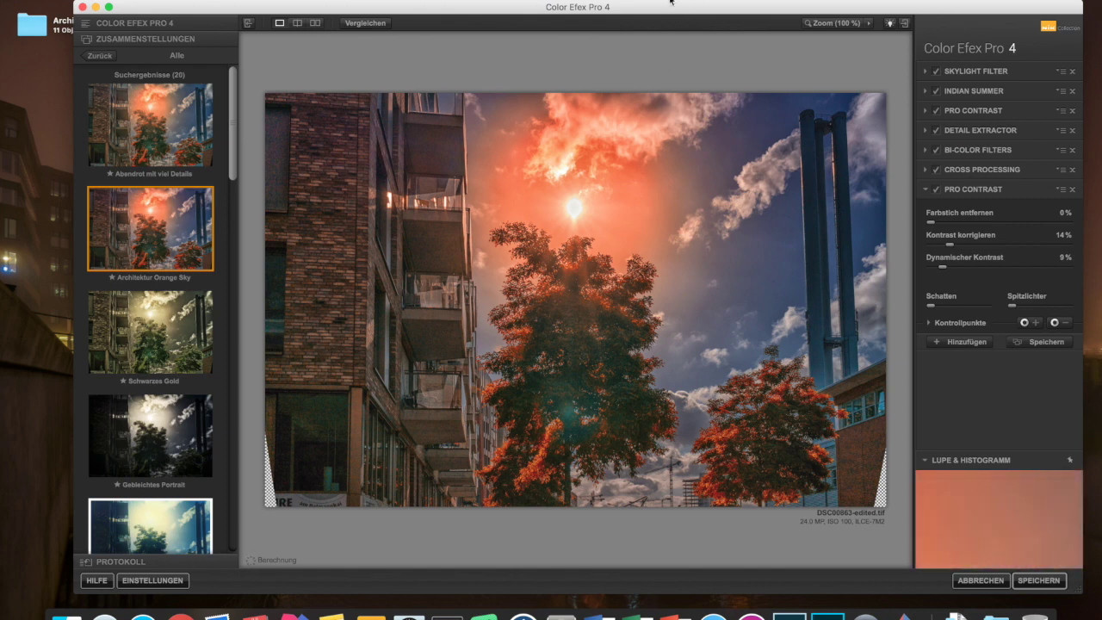
# Uncheck Cross Processing, both Pro Contrast filters and Detail Extractor in the filter stack.
pyautogui.moveTo(663, 10)
pyautogui.mouseDown()
pyautogui.moveTo(593, 7)
pyautogui.moveTo(628, 4)
pyautogui.mouseUp()
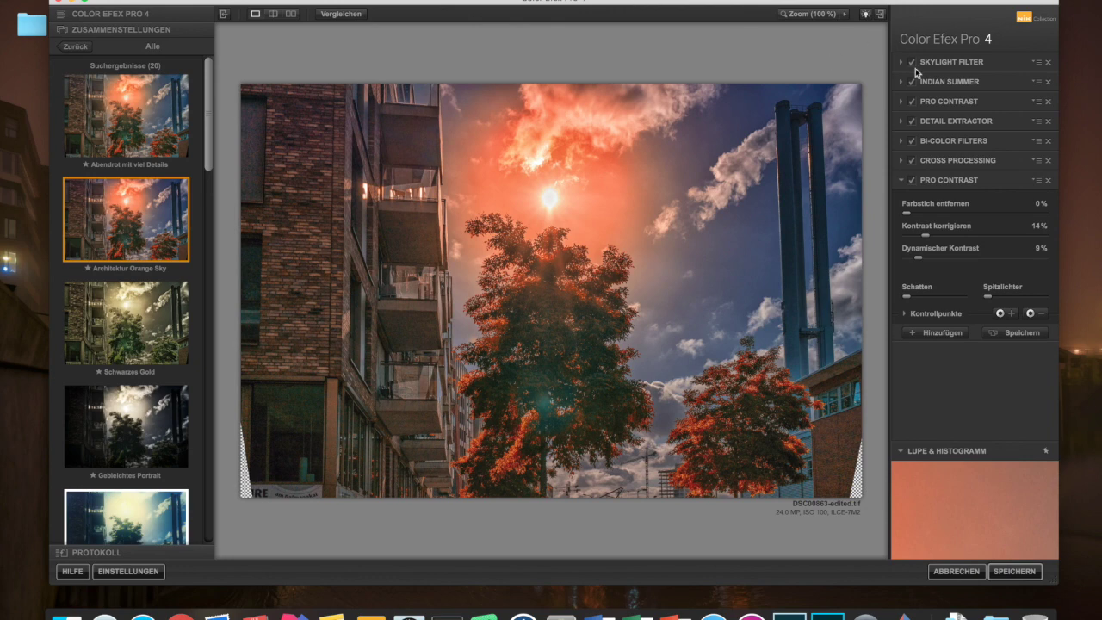
pyautogui.click(912, 180)
pyautogui.click(912, 161)
pyautogui.click(912, 121)
pyautogui.click(912, 102)
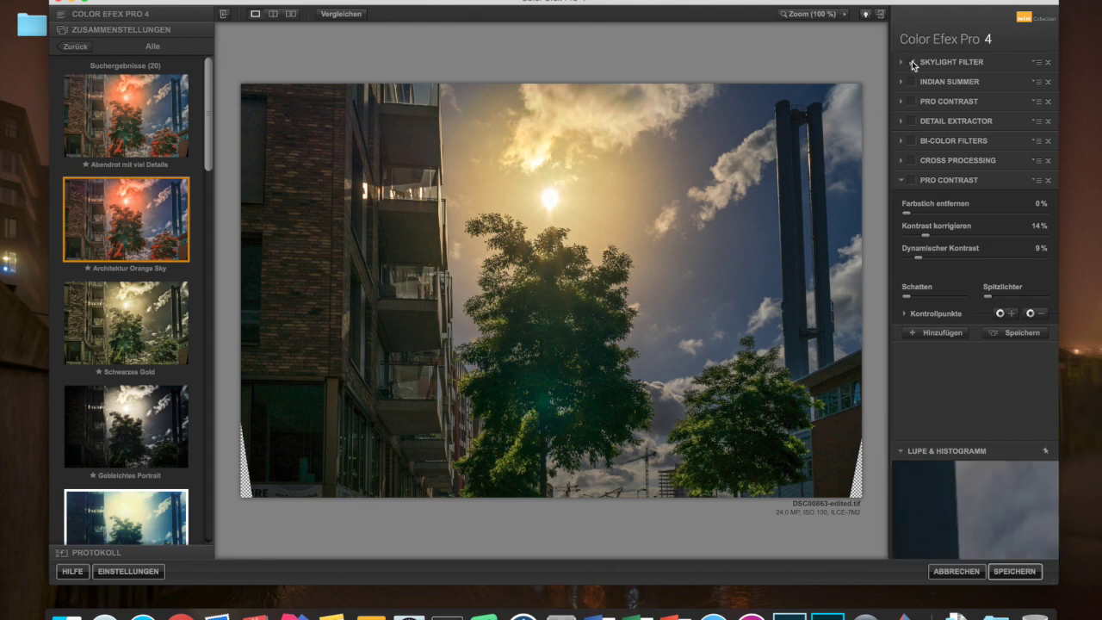
# Re-enable Indian Summer with method 2 and switch Pro Contrast back on.
pyautogui.moveTo(885, 9); pyautogui.dragTo(841, 4)
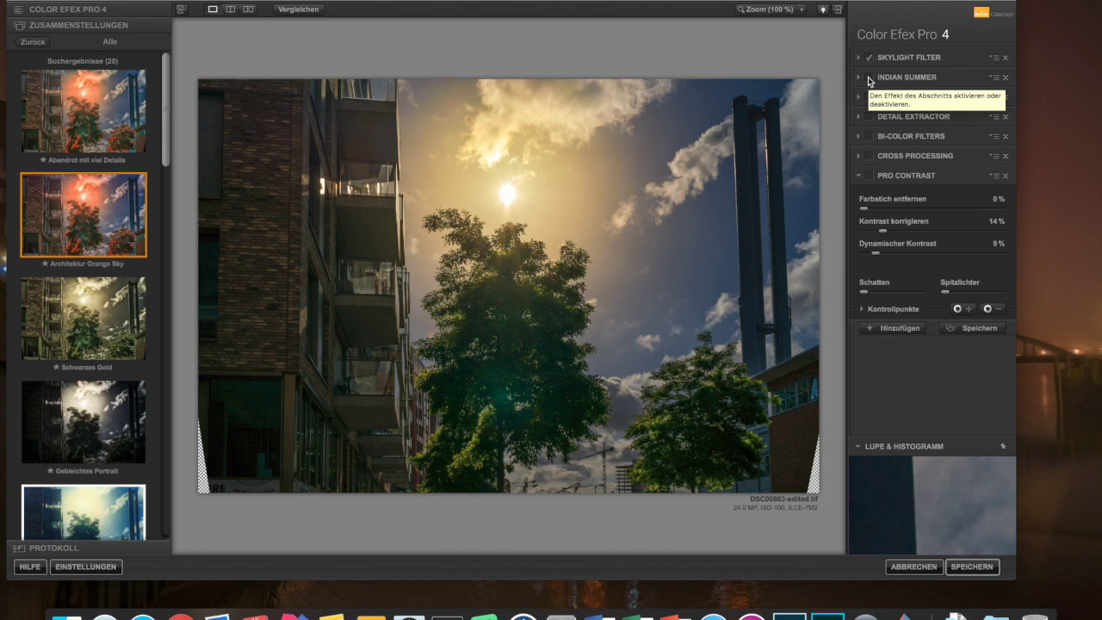
pyautogui.click(870, 78)
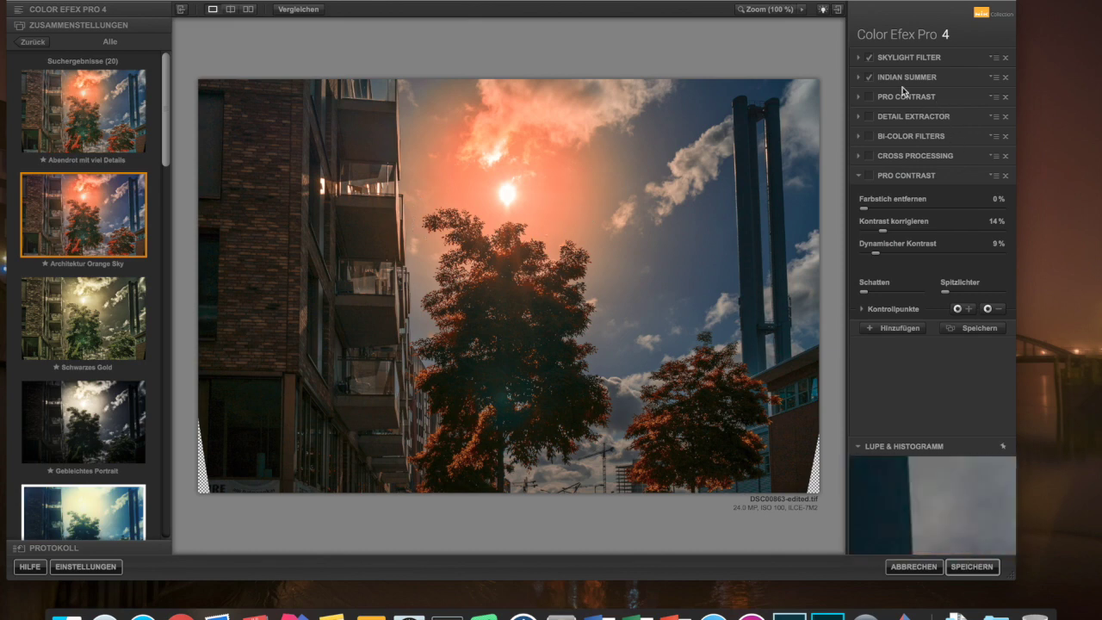
pyautogui.click(859, 77)
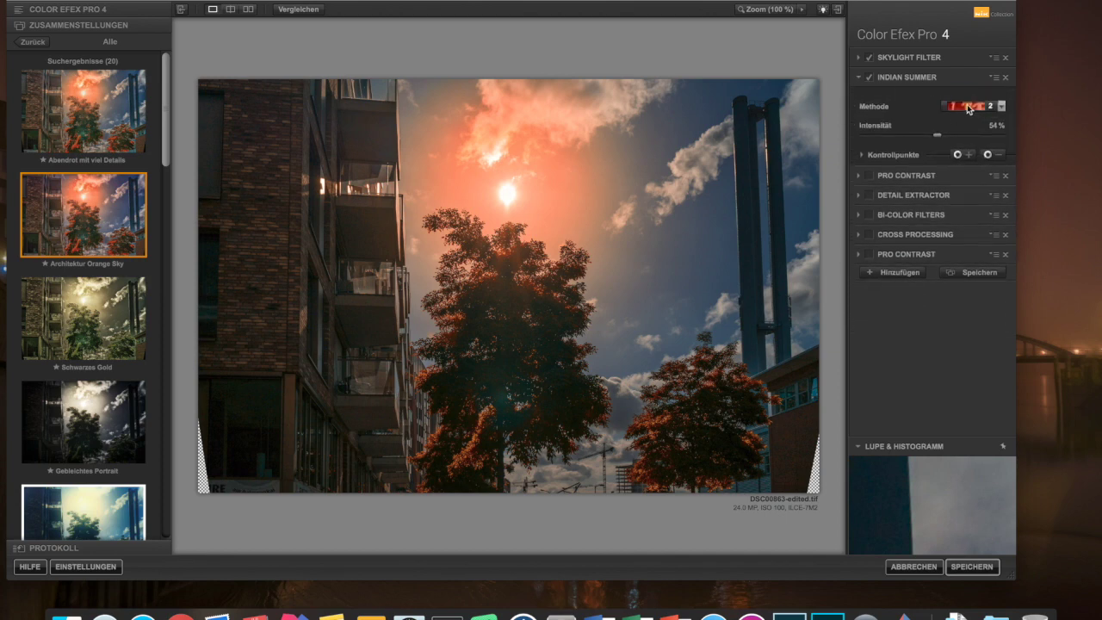
pyautogui.click(973, 107)
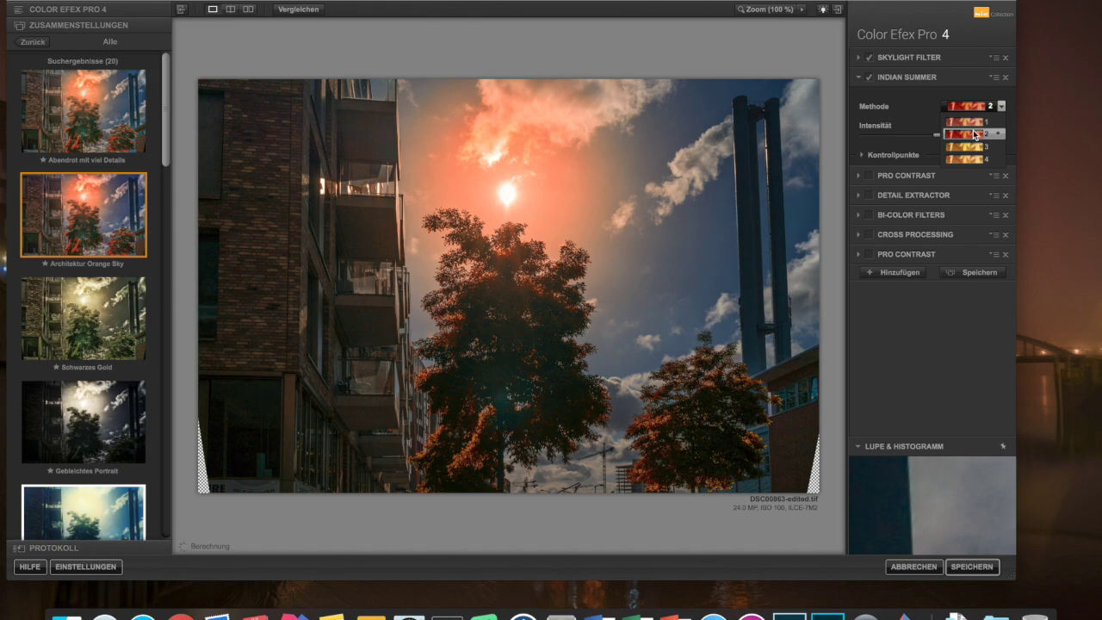
pyautogui.click(973, 133)
pyautogui.click(868, 177)
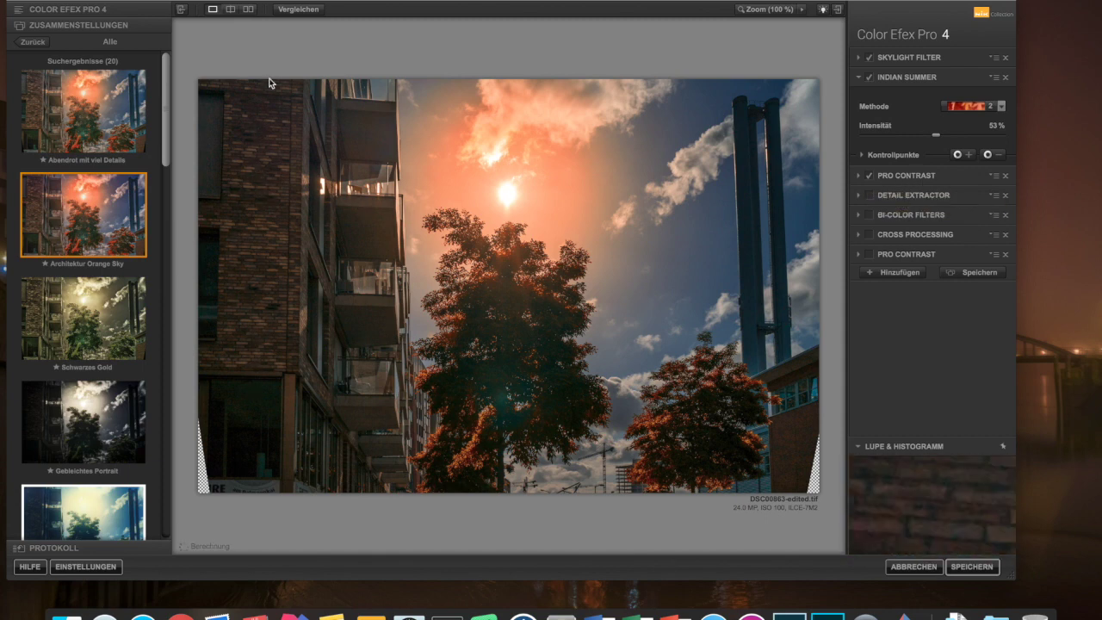
pyautogui.click(870, 176)
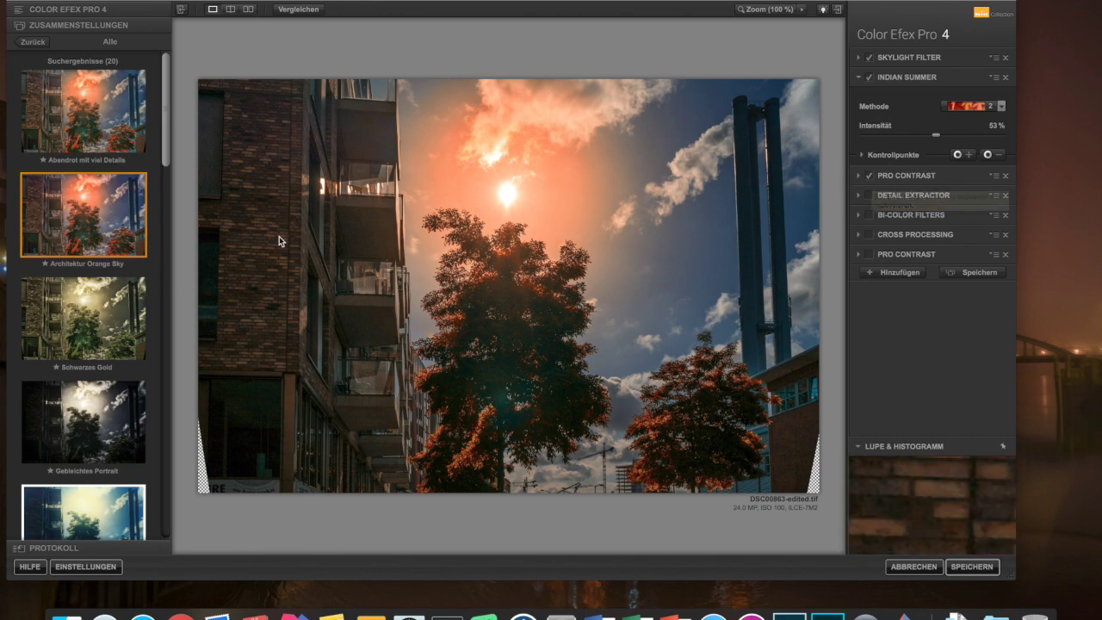
# Re-enable Detail Extractor and Bi-Color Filters, keeping the Violett/Rosa 2 colour set.
pyautogui.click(869, 196)
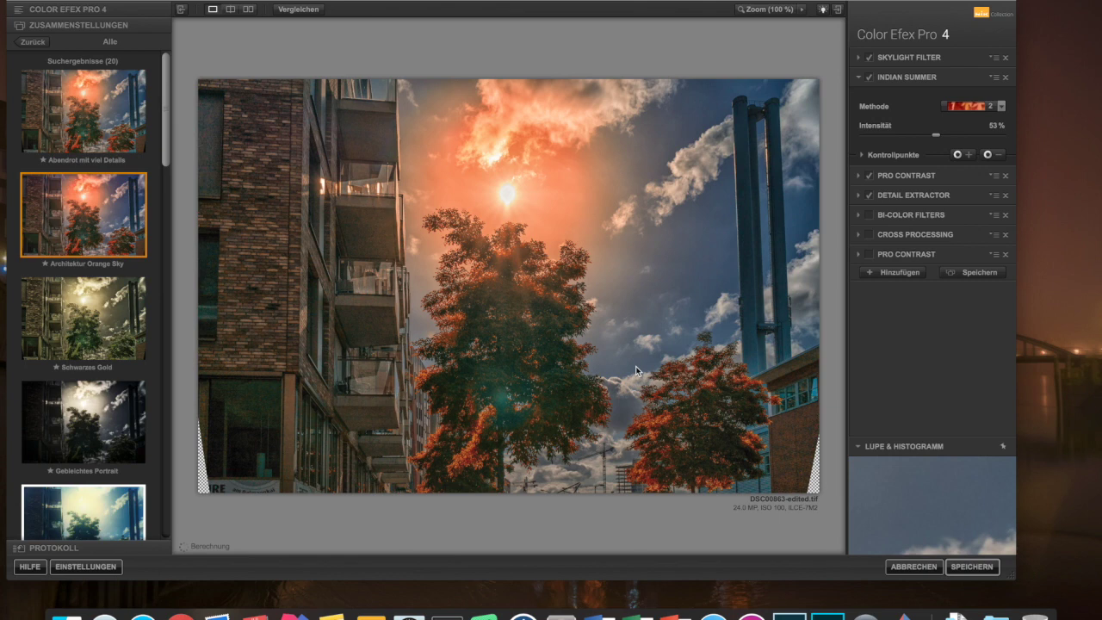
pyautogui.click(870, 216)
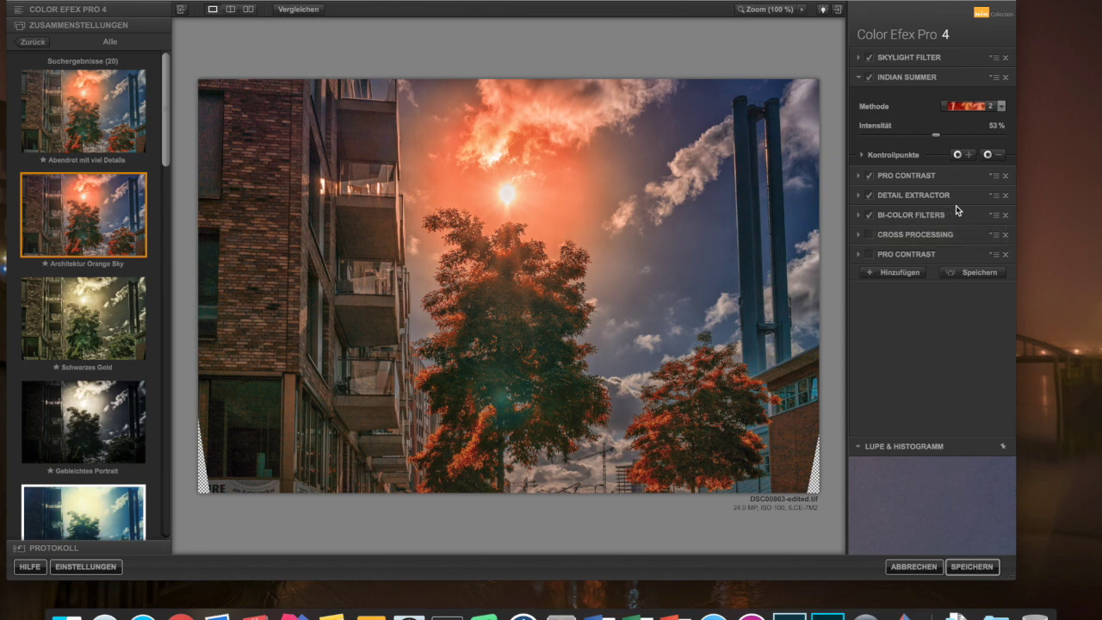
pyautogui.click(861, 216)
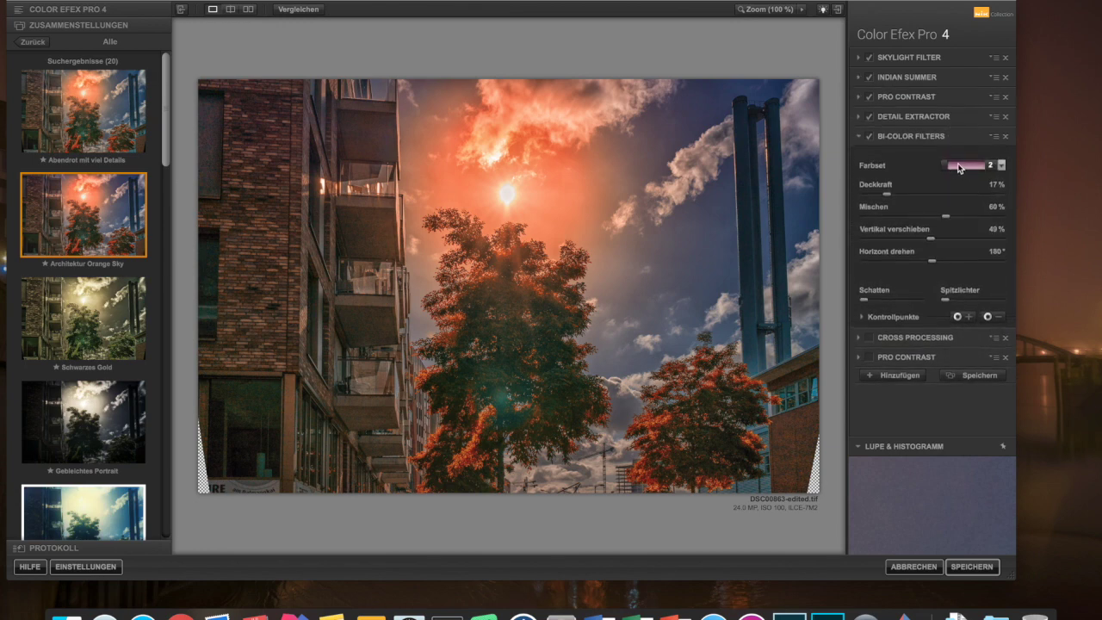
pyautogui.click(959, 166)
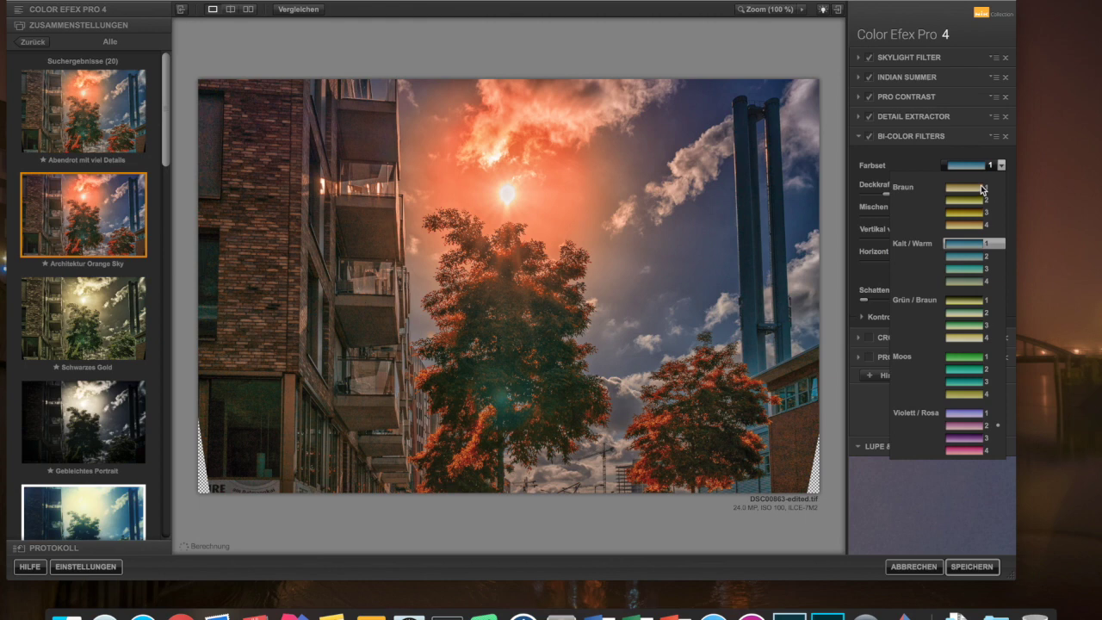
pyautogui.click(924, 160)
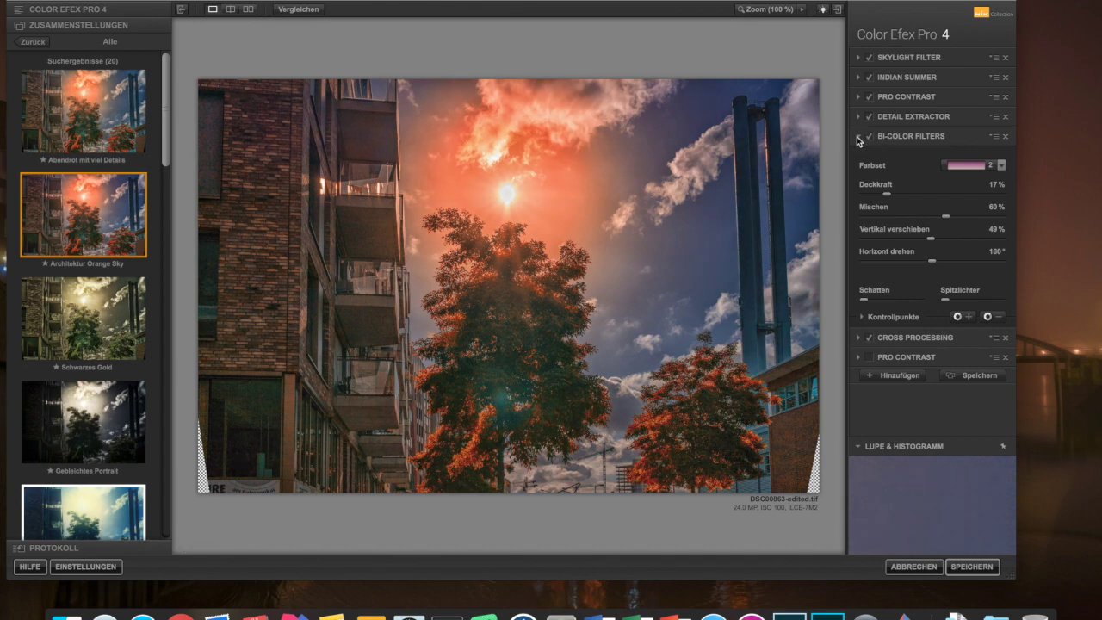
pyautogui.click(859, 339)
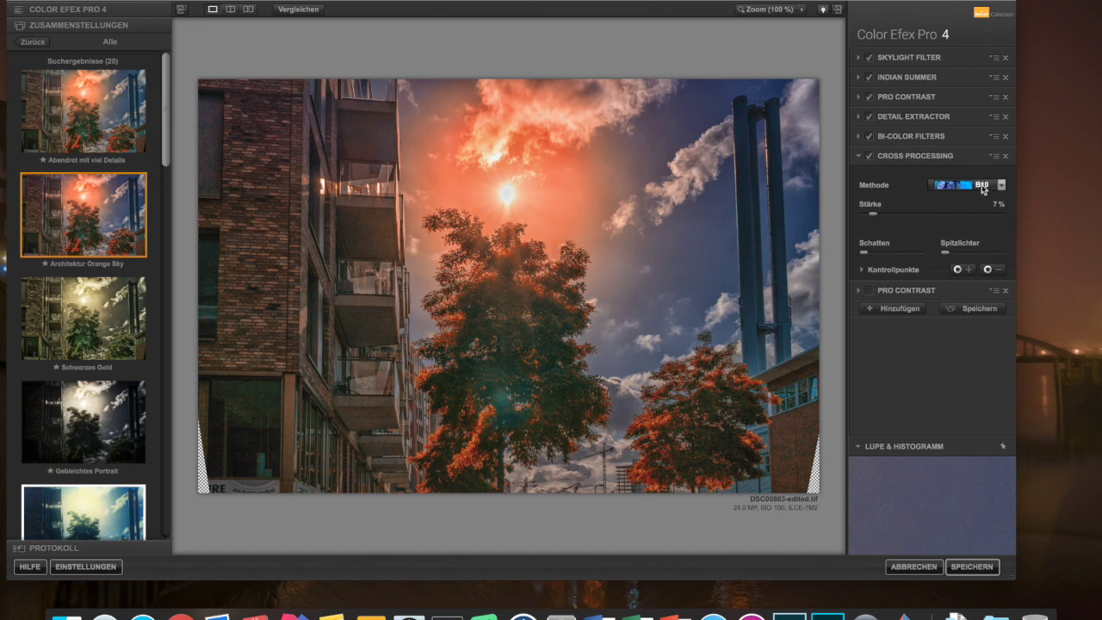
# Set Cross Processing to method B10 at 8 % strength and re-enable the final Pro Contrast.
pyautogui.click(985, 187)
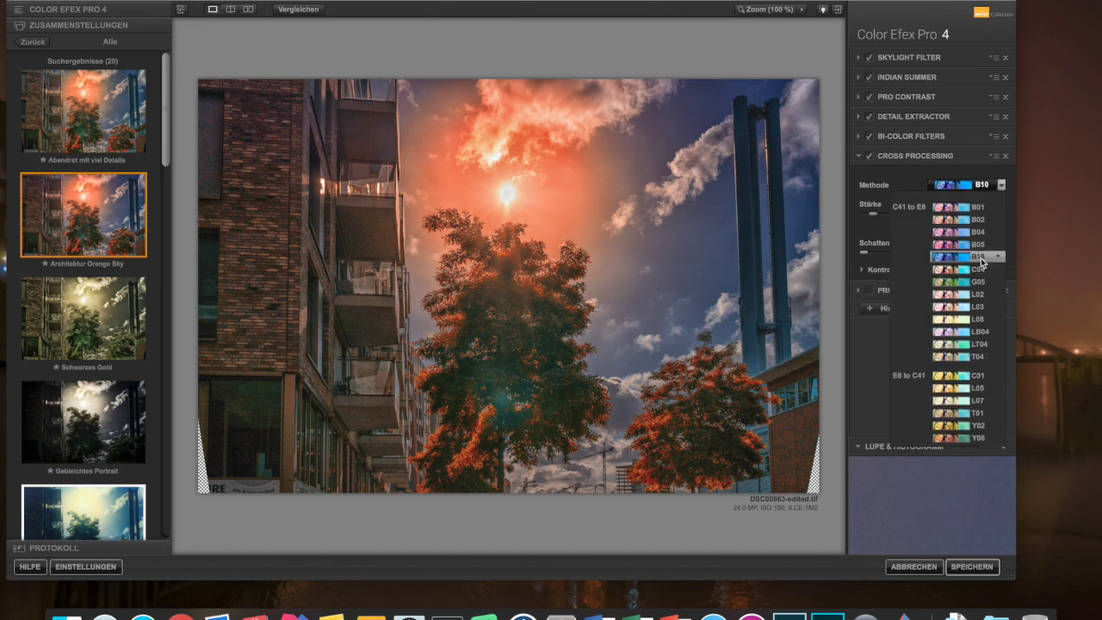
pyautogui.click(948, 166)
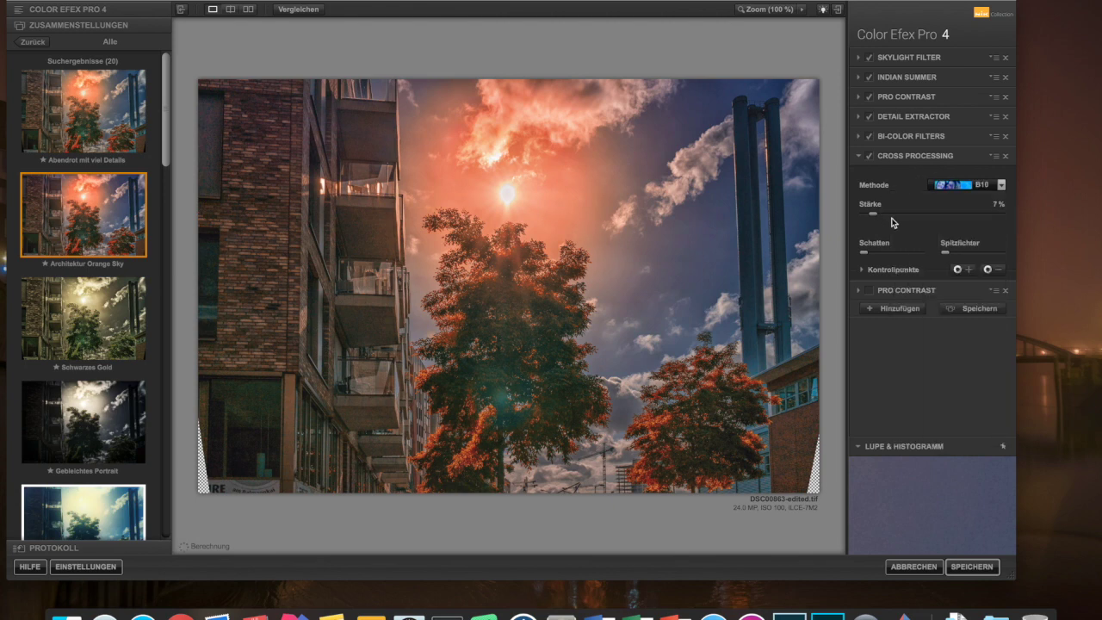
pyautogui.click(890, 212)
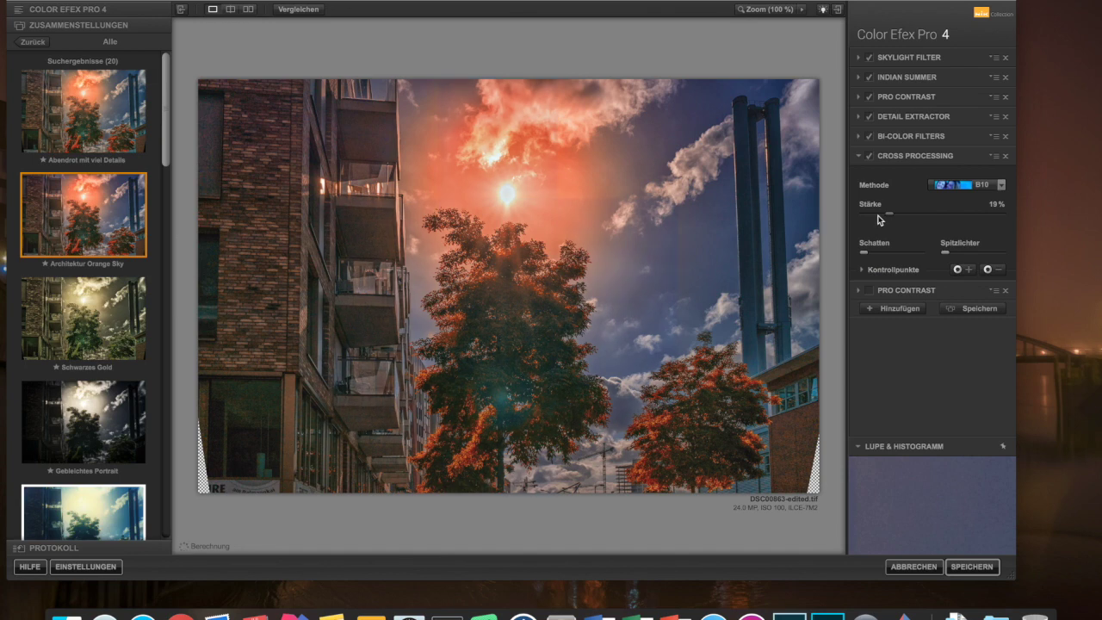
pyautogui.click(876, 213)
pyautogui.click(869, 292)
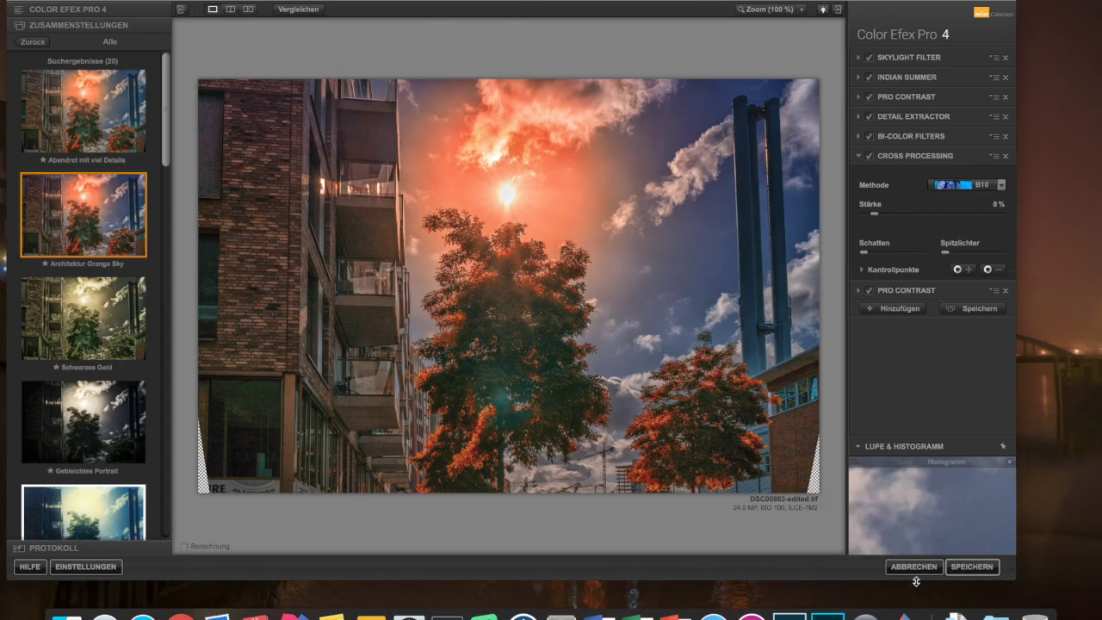
# Save back to Lightroom, inspect DSC00863-edited.psd at 1:1, and expand its Transform settings.
pyautogui.click(912, 567)
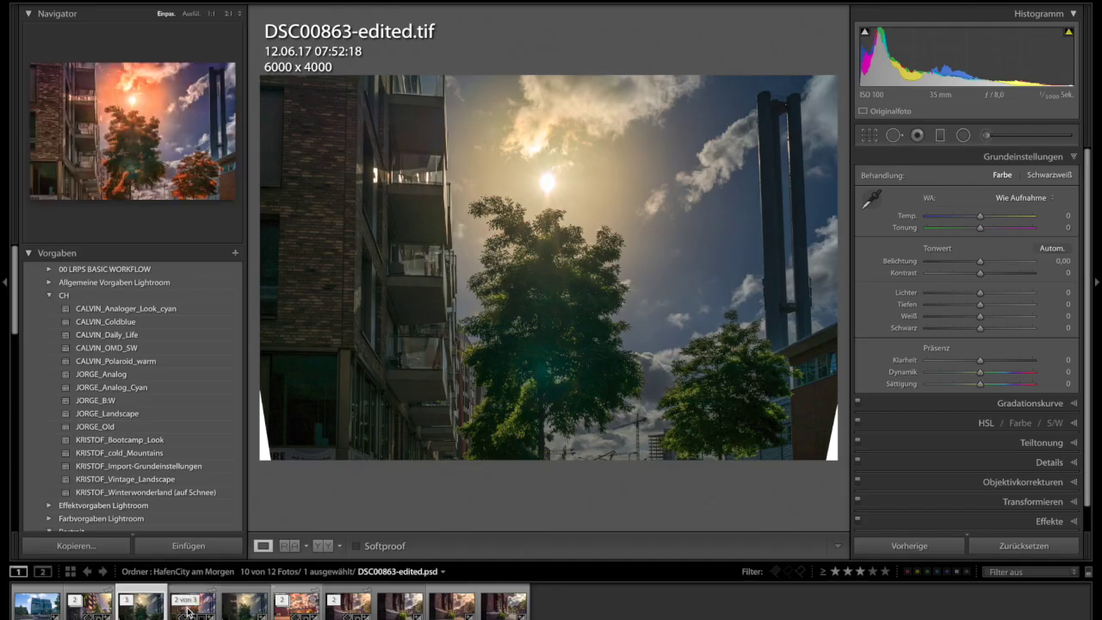
pyautogui.click(187, 612)
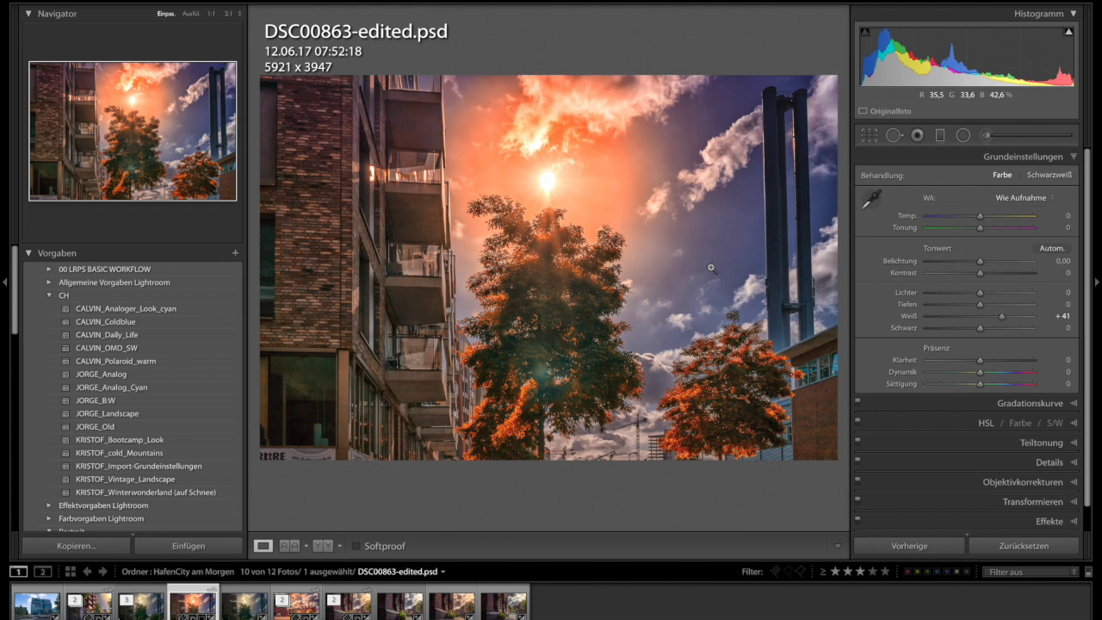
pyautogui.click(401, 216)
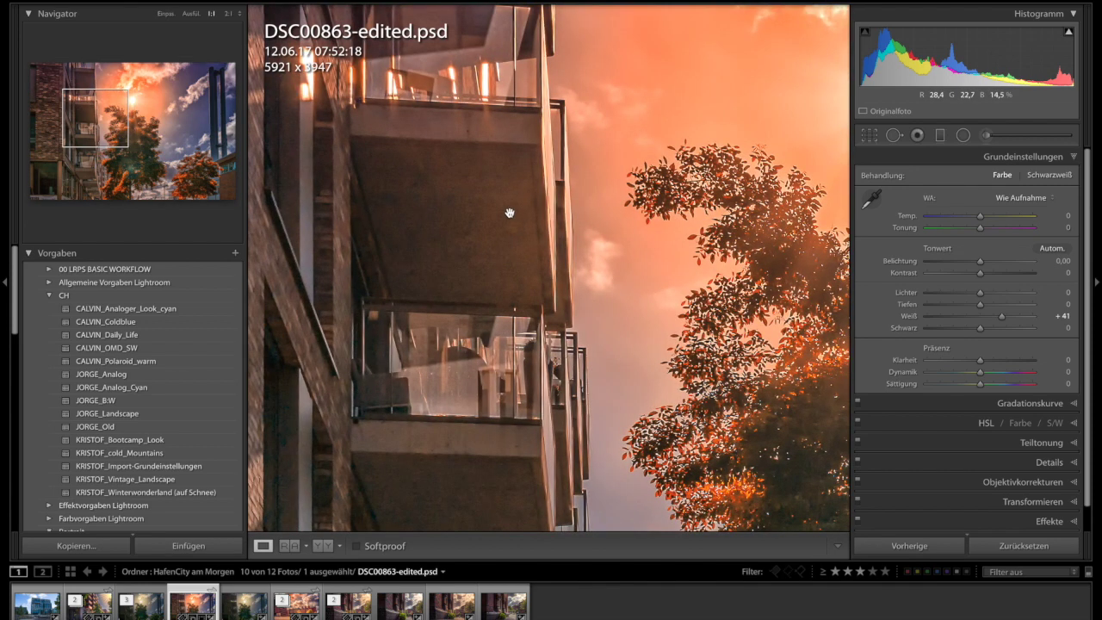
pyautogui.moveTo(483, 206)
pyautogui.mouseDown()
pyautogui.moveTo(422, 207)
pyautogui.moveTo(497, 279)
pyautogui.mouseUp()
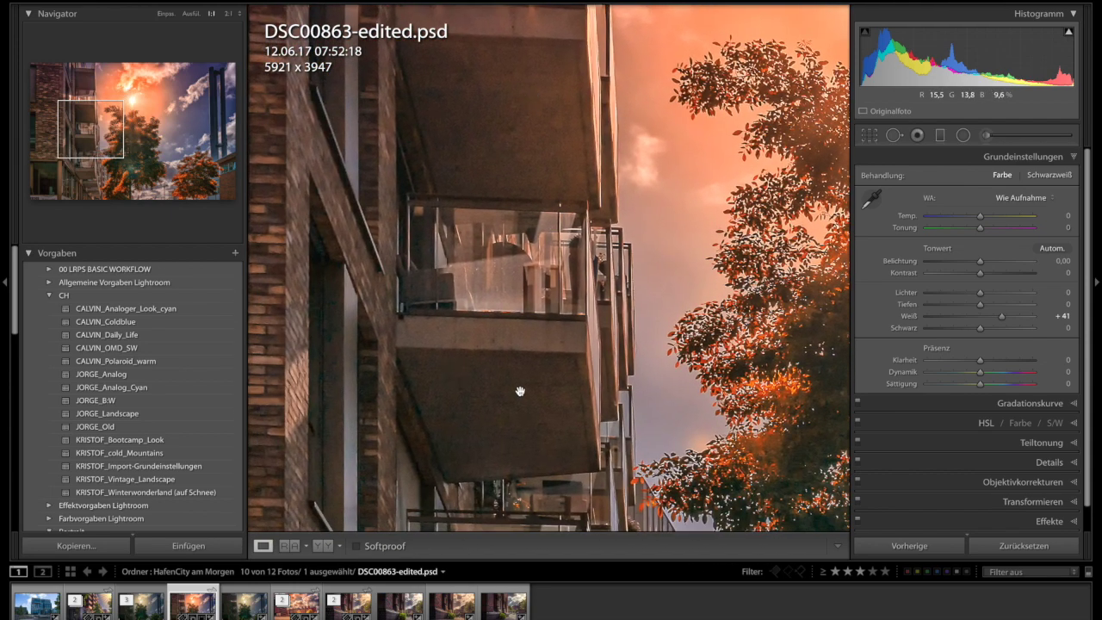
pyautogui.click(520, 392)
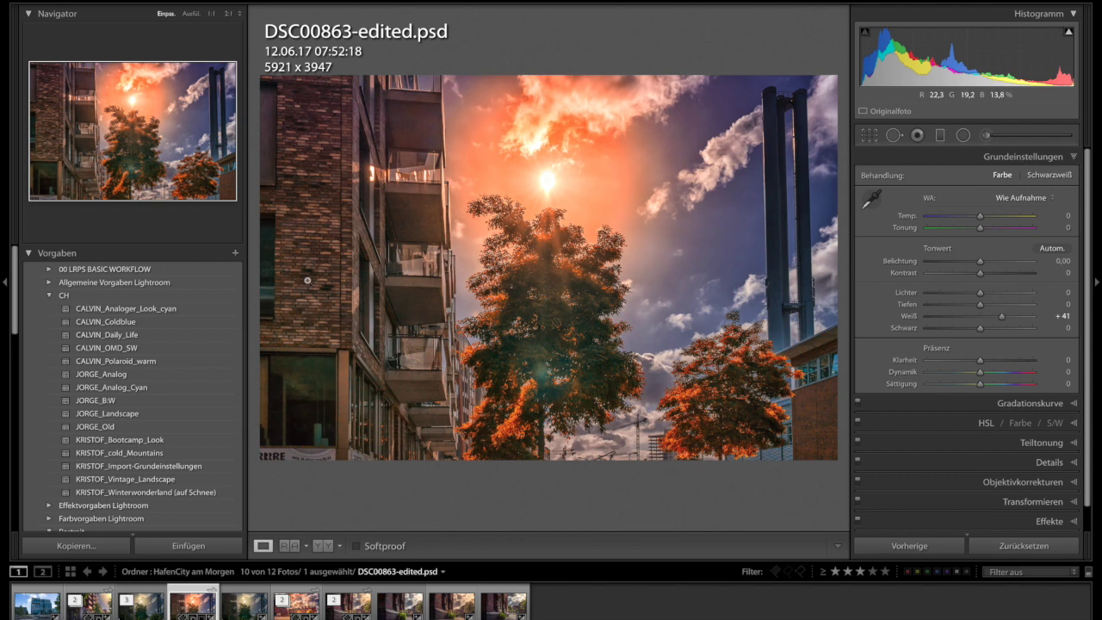
pyautogui.click(1043, 502)
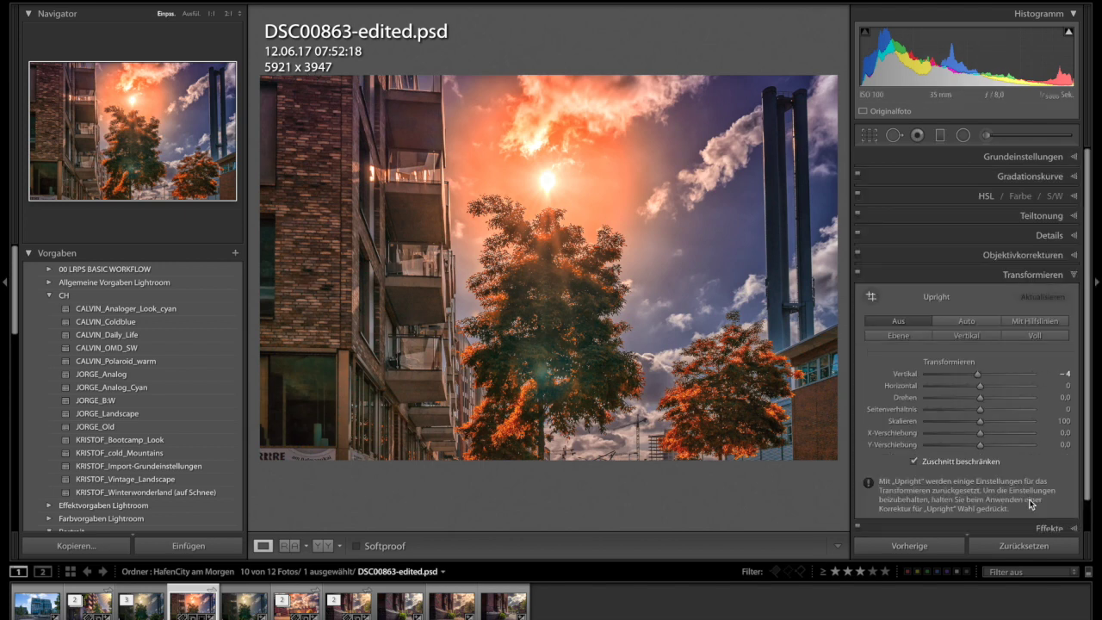